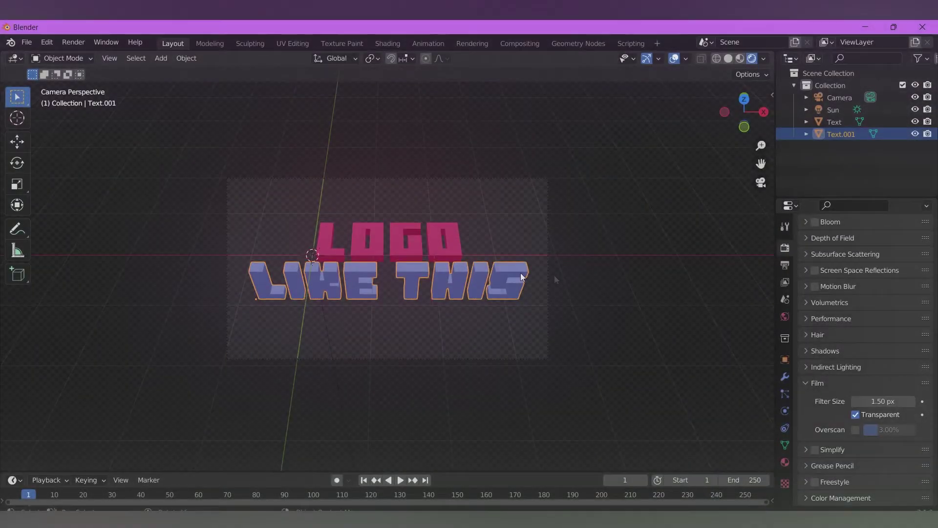
# - Look around the LOGO scene, then request a new General file via File > New
pyautogui.moveTo(555, 273); pyautogui.dragTo(614, 241, button='middle')
pyautogui.scroll(-2, 381, 203)
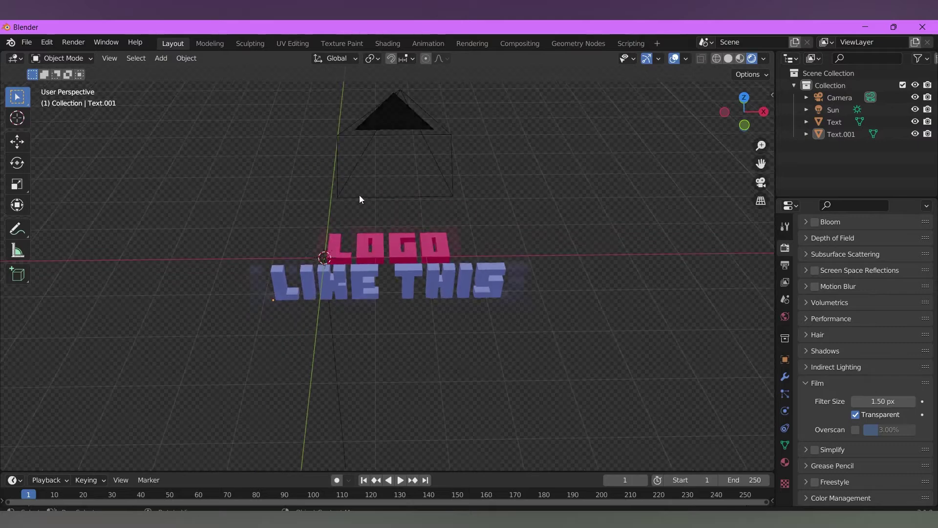
pyautogui.scroll(4, 360, 195)
pyautogui.keyDown('shift'); pyautogui.moveTo(369, 197); pyautogui.dragTo(406, 184, button='middle'); pyautogui.keyUp('shift')
pyautogui.scroll(1, 371, 247)
pyautogui.click(27, 42)
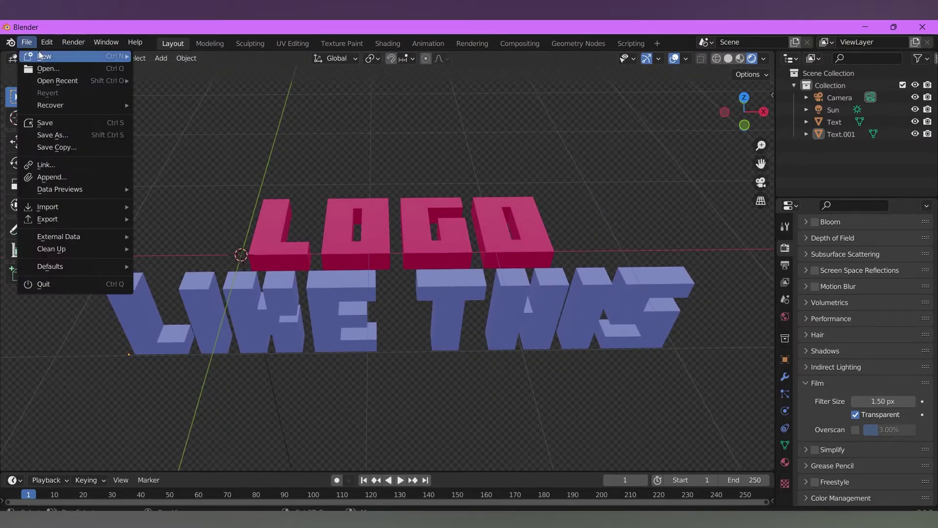
pyautogui.moveTo(41, 57)
pyautogui.click(205, 58)
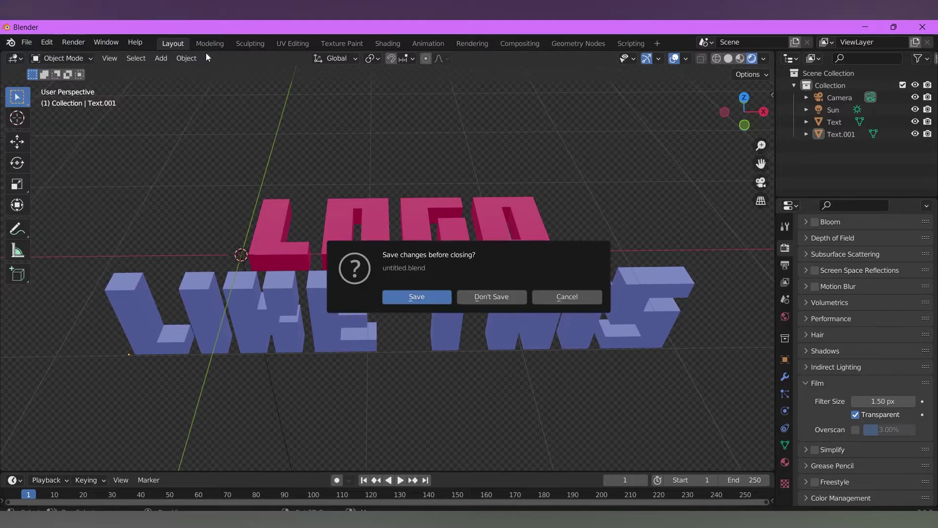
# - Discard the old scene's unsaved changes and delete the default cube
pyautogui.click(473, 297)
pyautogui.moveTo(463, 303); pyautogui.dragTo(481, 315, button='middle')
pyautogui.rightClick(383, 278)
pyautogui.click(384, 275)
pyautogui.scroll(3, 403, 249)
# - Add a default Text object to the new scene with Shift+A
pyautogui.hotkey('shift', 'a')
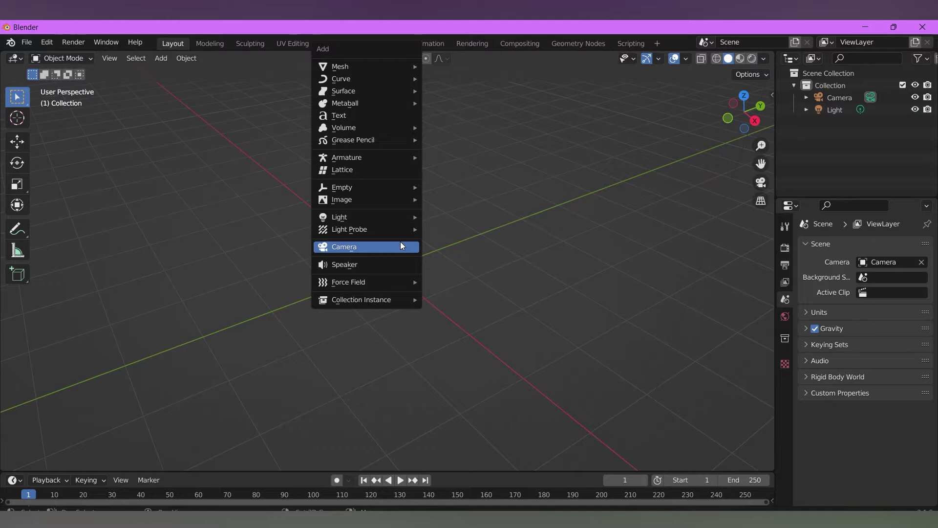
pyautogui.moveTo(372, 140)
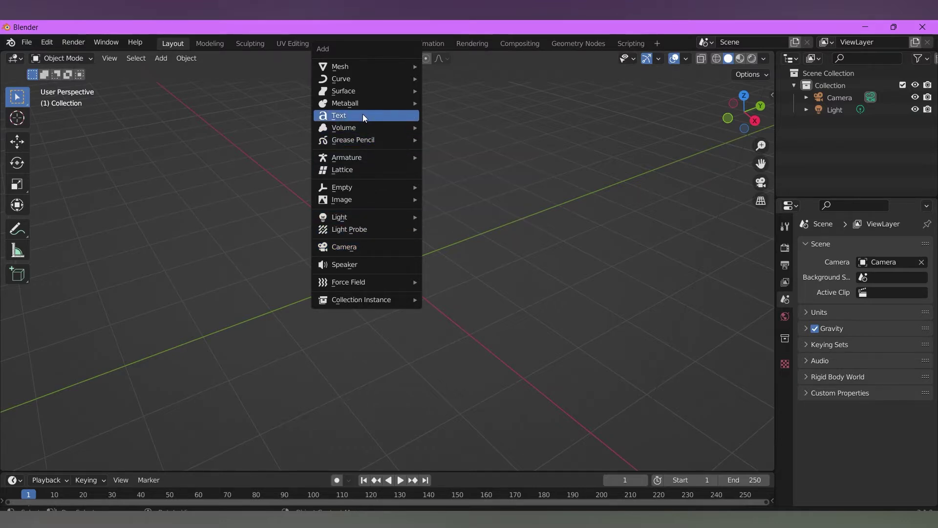
pyautogui.click(362, 115)
pyautogui.moveTo(386, 178); pyautogui.dragTo(479, 268, button='middle')
pyautogui.scroll(2, 478, 271)
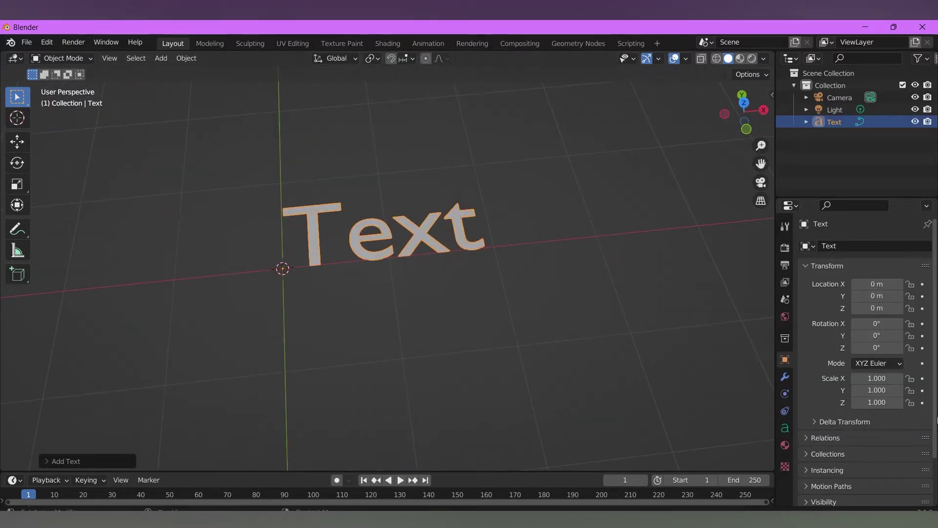
# - Show the Text object's data properties and expand its Font panel
pyautogui.click(784, 428)
pyautogui.scroll(2, 601, 338)
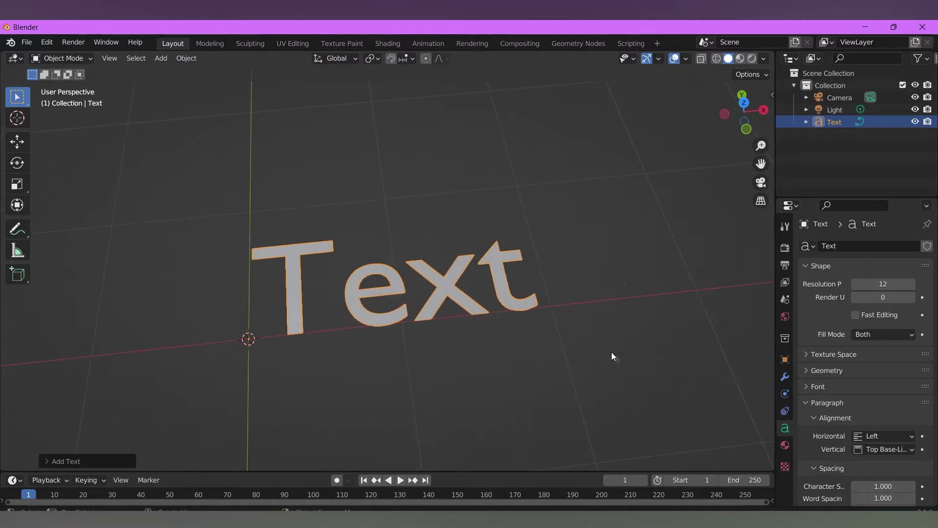
pyautogui.scroll(-3, 843, 389)
pyautogui.scroll(3, 843, 382)
pyautogui.scroll(-4, 843, 381)
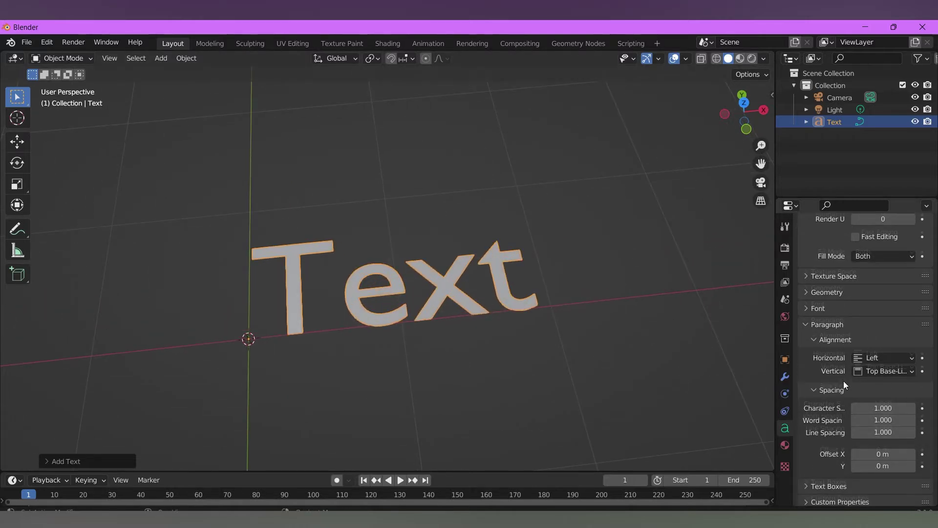
pyautogui.click(808, 304)
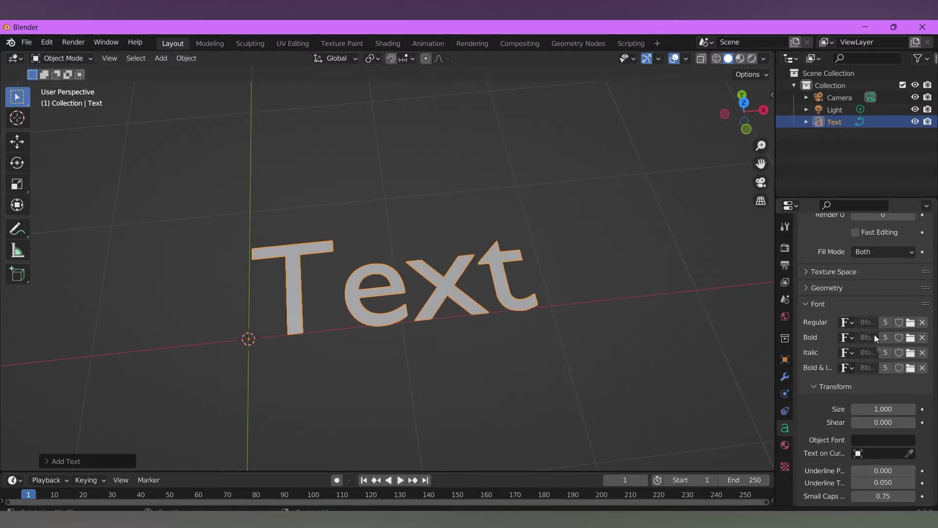
pyautogui.scroll(2, 660, 340)
pyautogui.scroll(-1, 563, 342)
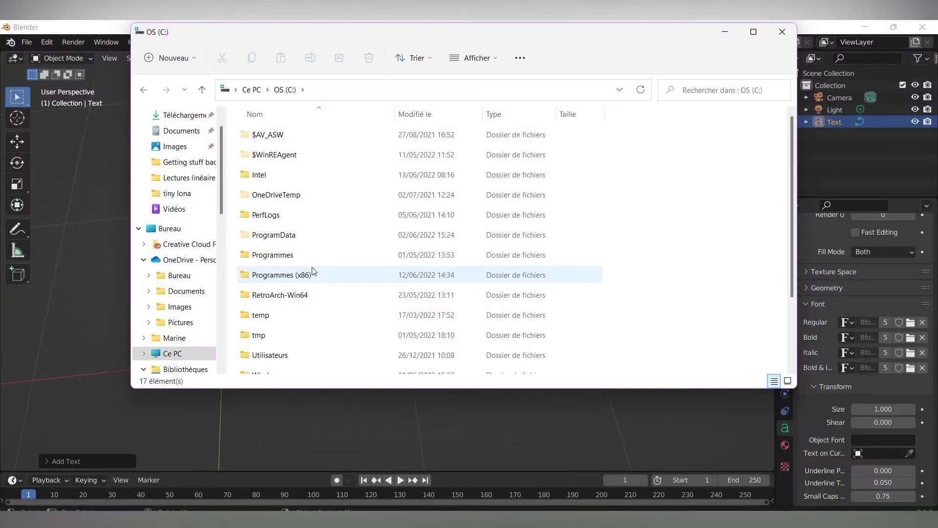
# - Browse File Explorer to the C:\Windows\Fonts folder of installed fonts
pyautogui.scroll(-2, 309, 277)
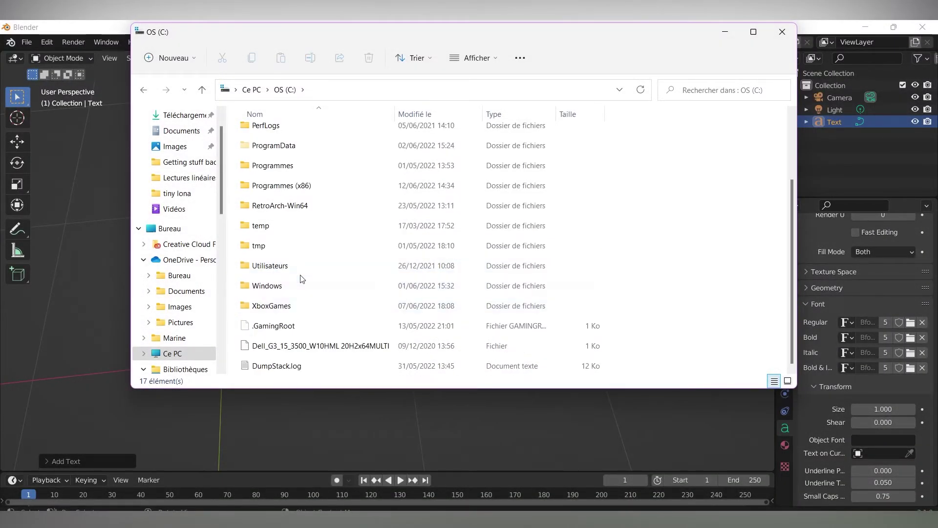
pyautogui.click(299, 286)
pyautogui.doubleClick(298, 286)
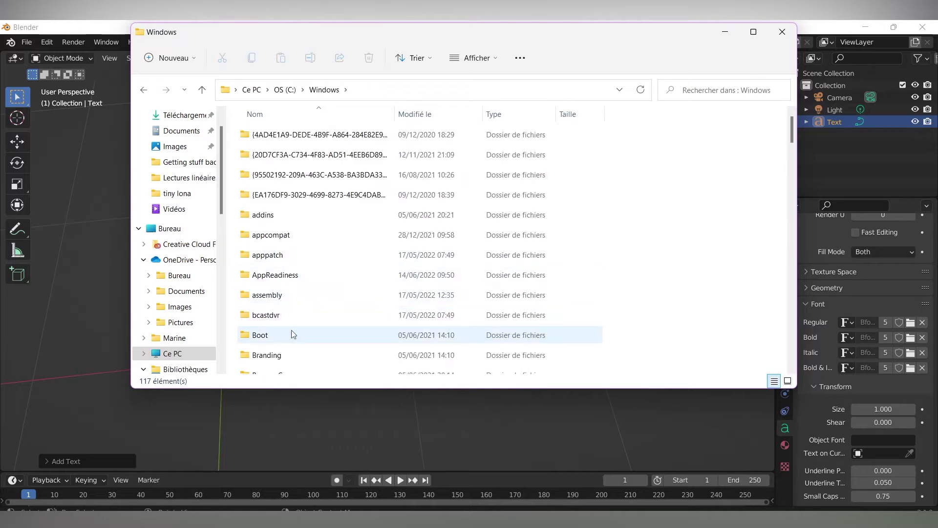
pyautogui.scroll(-2, 298, 320)
pyautogui.scroll(-2, 289, 341)
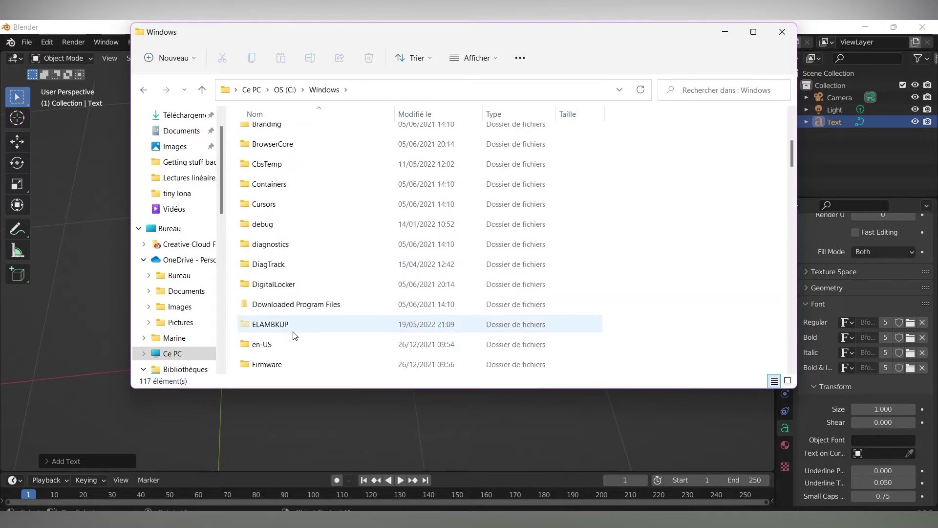
pyautogui.scroll(-1, 294, 343)
pyautogui.doubleClick(278, 325)
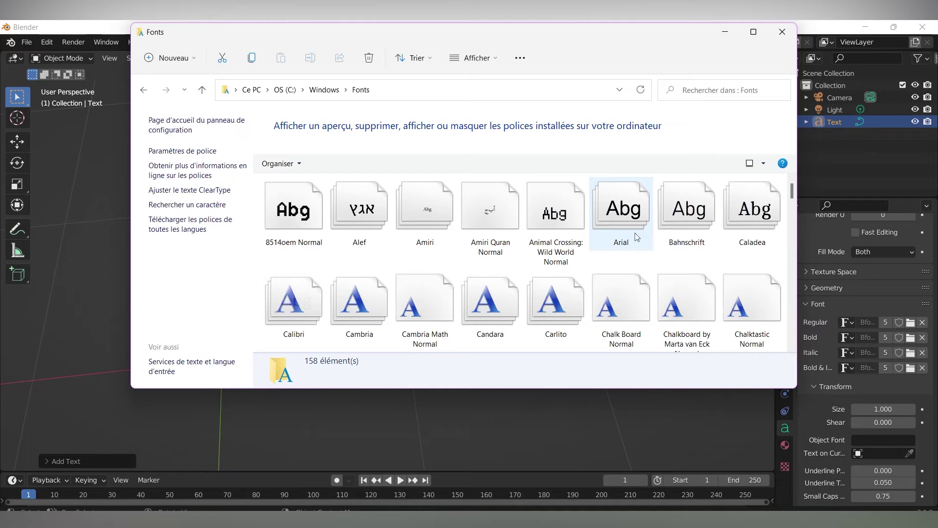
# - Look through the font list by jumping to M and searching for 'ine'
pyautogui.press('m')
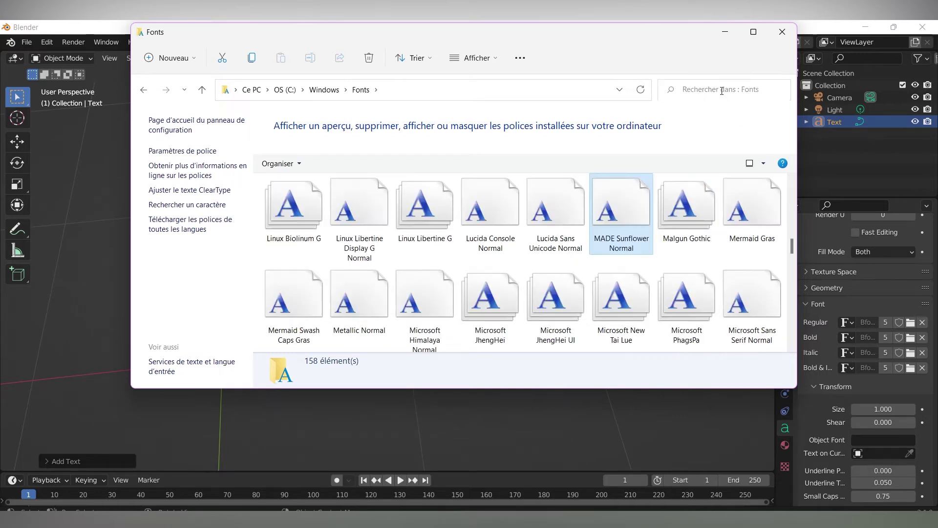
pyautogui.click(721, 91)
pyautogui.write('ine')
pyautogui.press('BackSpace')
pyautogui.press('BackSpace')
pyautogui.press('BackSpace')
pyautogui.press('BackSpace')
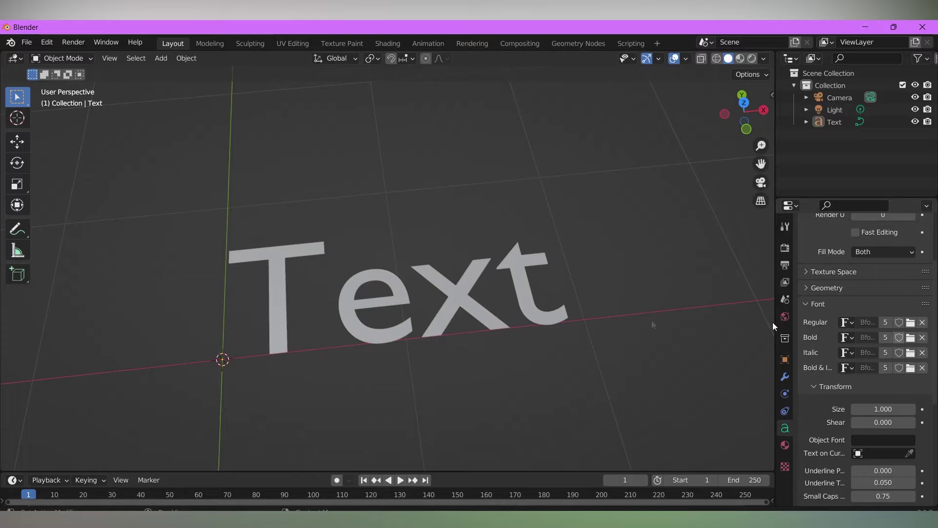
# - Load the Minecraft Ten font from the Videos folder as the Regular font
pyautogui.click(464, 295)
pyautogui.click(910, 323)
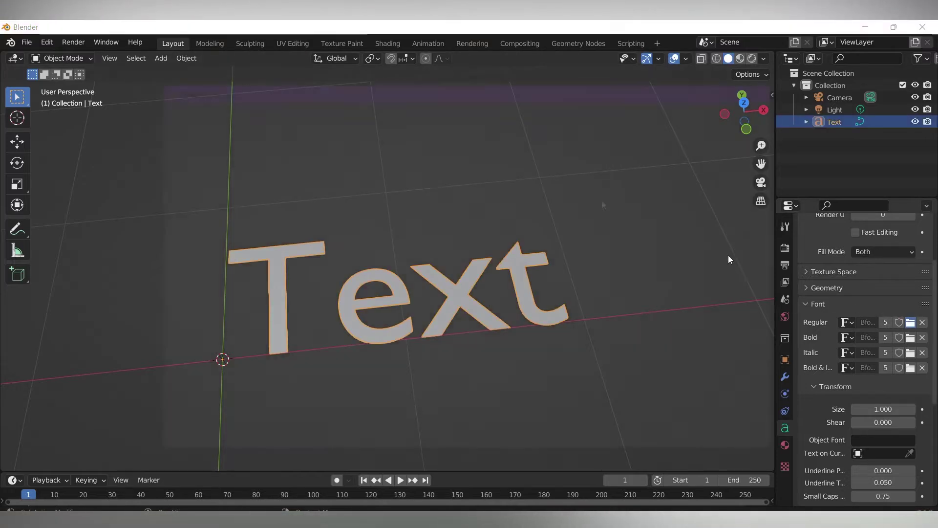
pyautogui.click(910, 322)
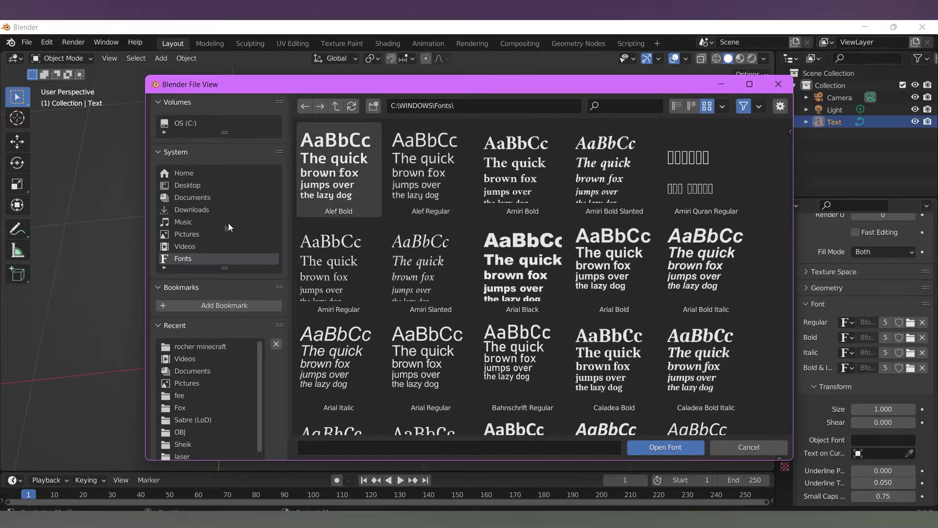
pyautogui.click(185, 245)
pyautogui.click(614, 168)
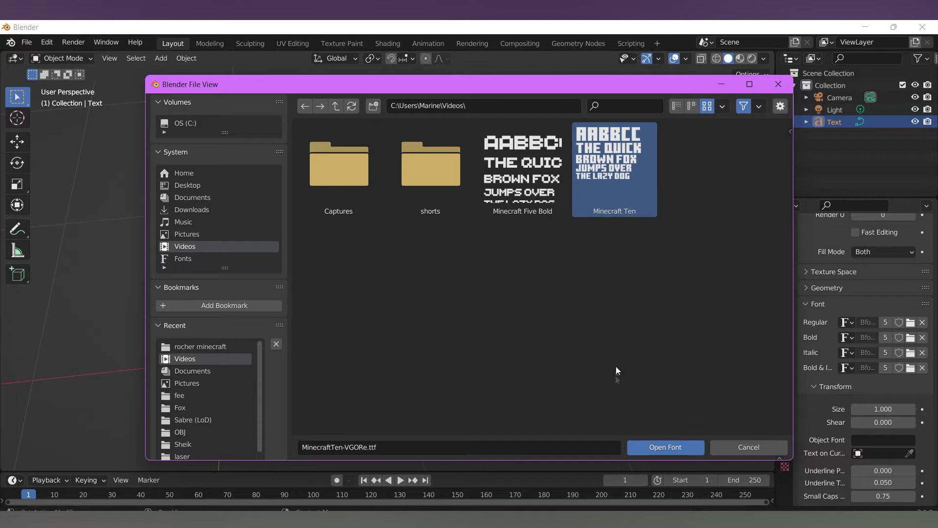
pyautogui.click(658, 449)
# - Enter text editing and replace TEXT with 'YOUR OWN'
pyautogui.click(83, 64)
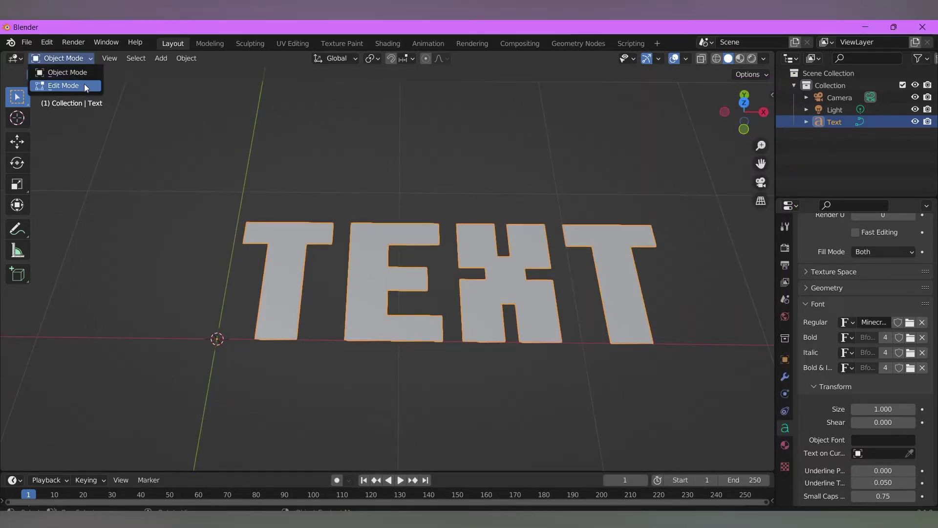
pyautogui.click(84, 84)
pyautogui.press('BackSpace')
pyautogui.press('BackSpace')
pyautogui.press('BackSpace')
pyautogui.press('BackSpace')
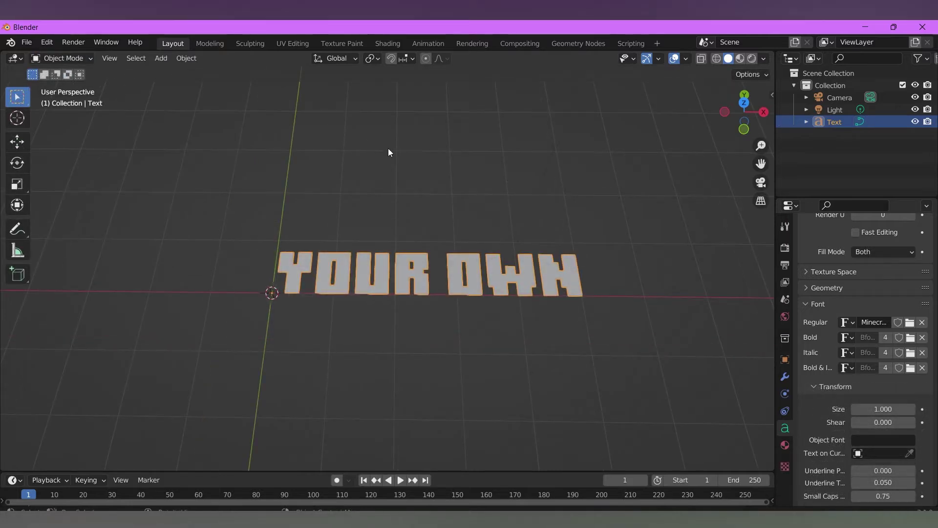
pyautogui.scroll(3, 799, 426)
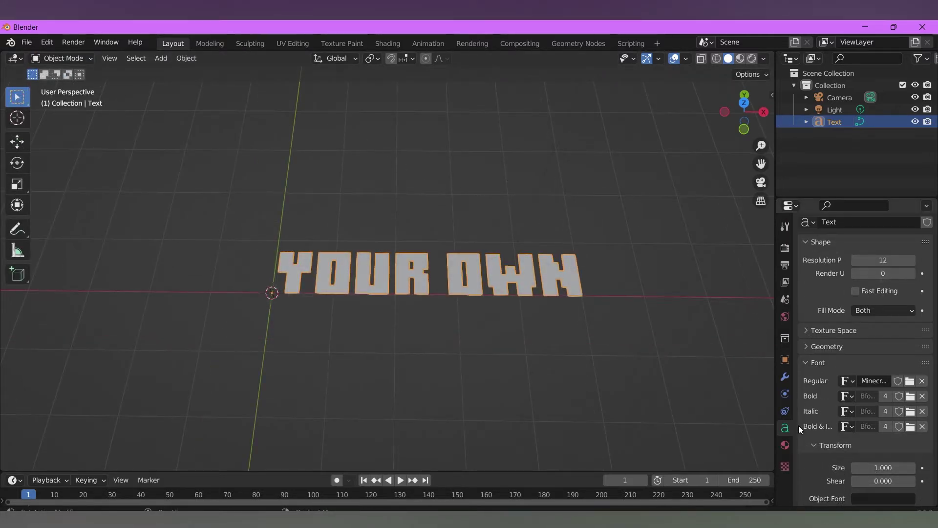
pyautogui.scroll(-9, 800, 420)
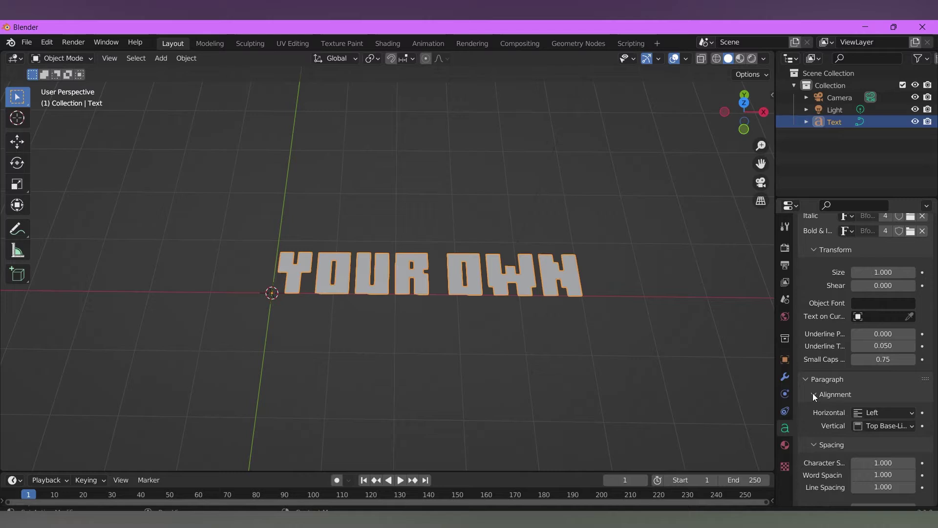
# - Set horizontal alignment to Center and recentre the view on the text
pyautogui.click(911, 416)
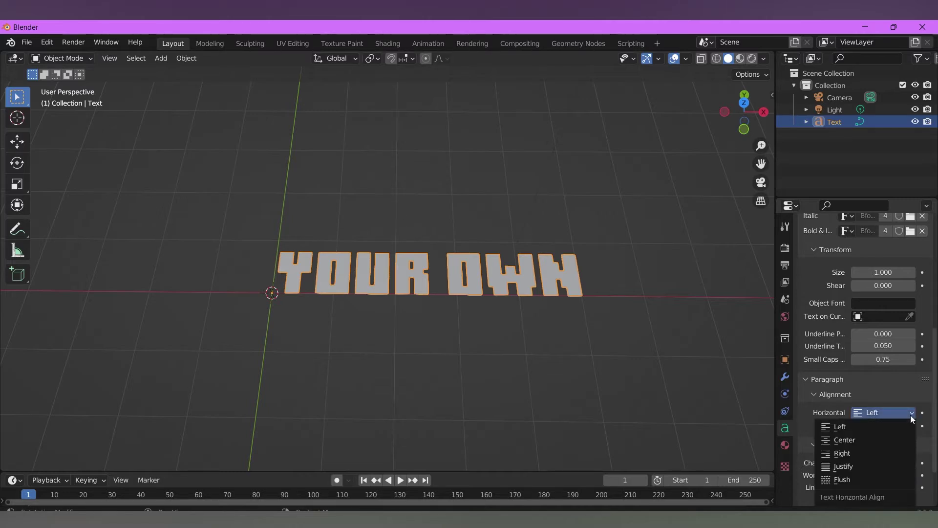
pyautogui.click(865, 440)
pyautogui.keyDown('shift'); pyautogui.moveTo(514, 314); pyautogui.dragTo(594, 330, button='middle'); pyautogui.keyUp('shift')
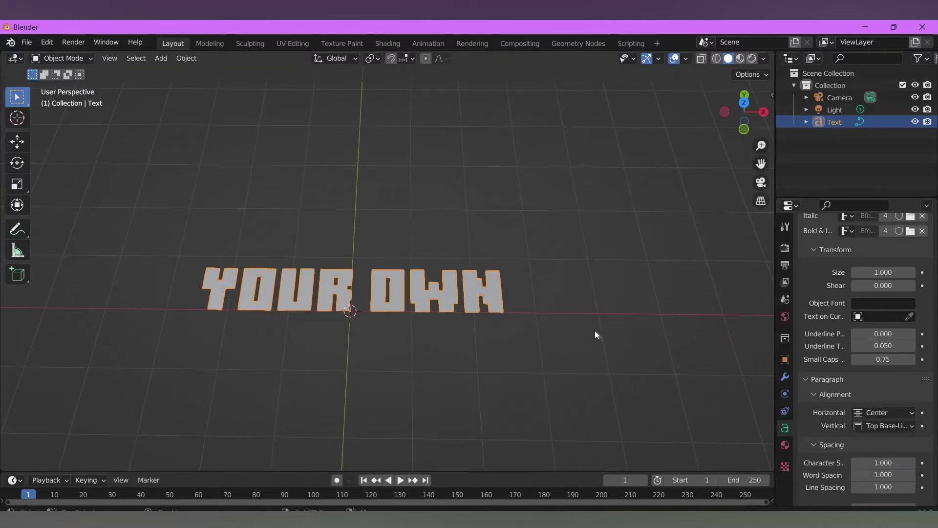
pyautogui.keyDown('shift'); pyautogui.moveTo(537, 337); pyautogui.dragTo(605, 330, button='middle'); pyautogui.keyUp('shift')
pyautogui.scroll(1, 605, 330)
# - Convert the YOUR OWN text object into a mesh
pyautogui.click(69, 61)
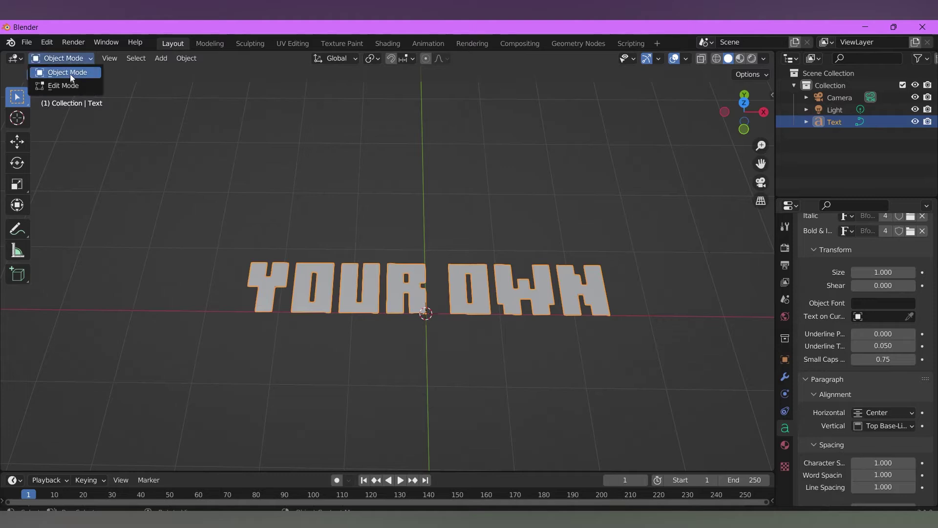
pyautogui.click(74, 85)
pyautogui.press('Tab')
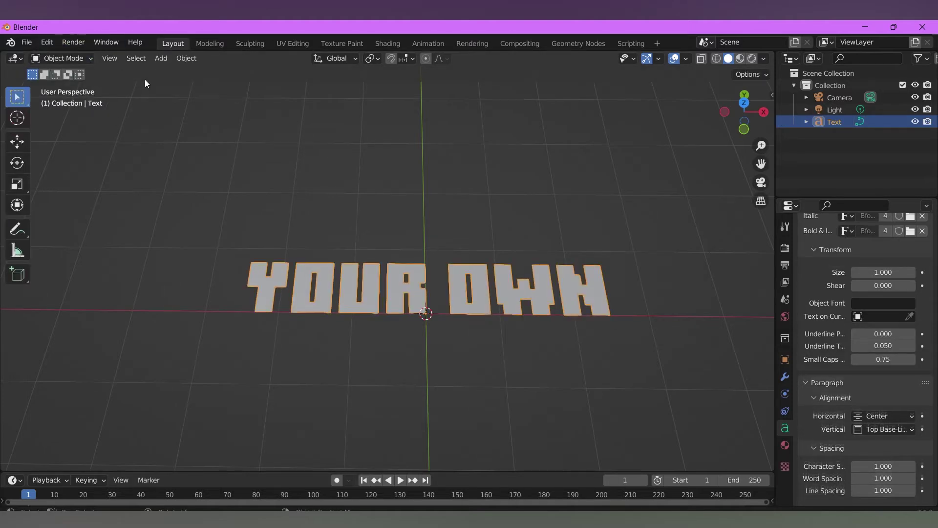
pyautogui.rightClick(341, 289)
pyautogui.moveTo(315, 118)
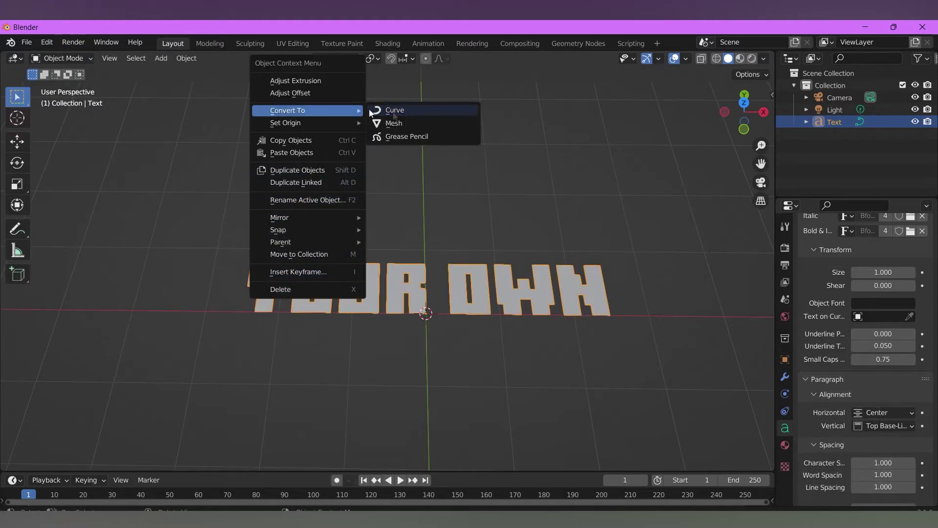
pyautogui.click(391, 124)
pyautogui.moveTo(410, 99); pyautogui.dragTo(148, 65, button='middle')
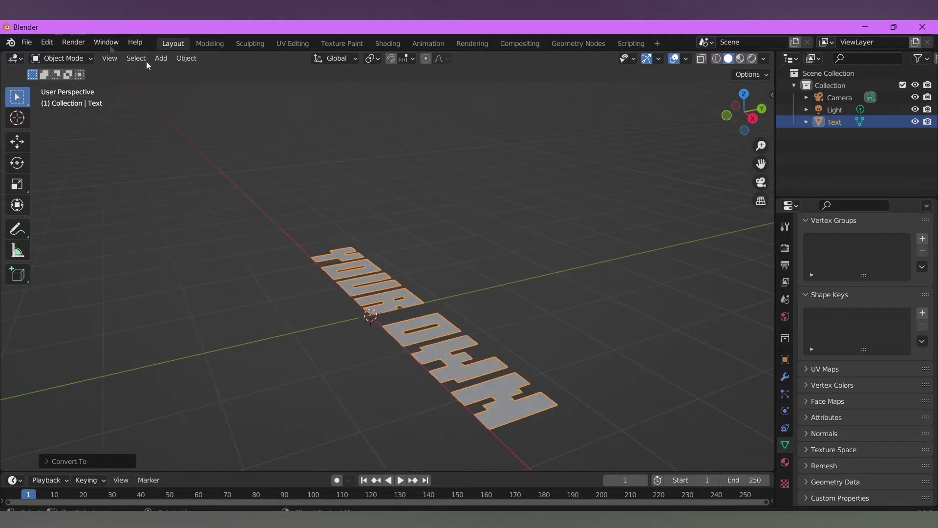
# - Extrude the letter faces into thick blocks in Edit Mode and return to Object Mode
pyautogui.click(69, 59)
pyautogui.click(86, 90)
pyautogui.moveTo(147, 100); pyautogui.dragTo(319, 138, button='middle')
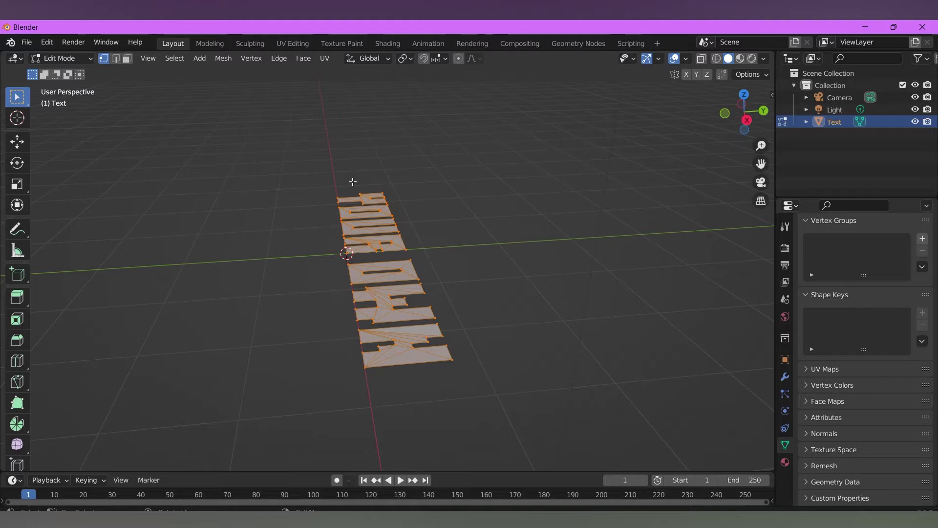
pyautogui.moveTo(353, 178); pyautogui.dragTo(341, 145, button='middle')
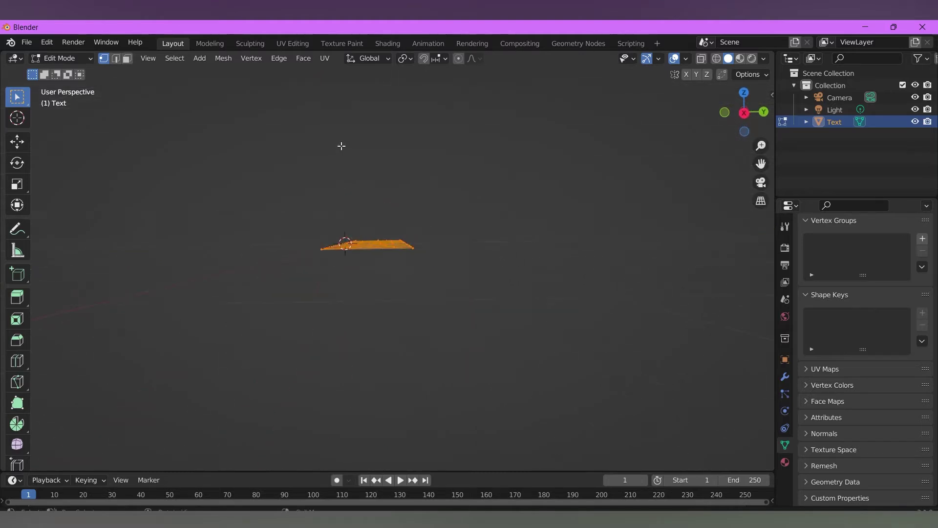
pyautogui.press('e')
pyautogui.click(343, 163)
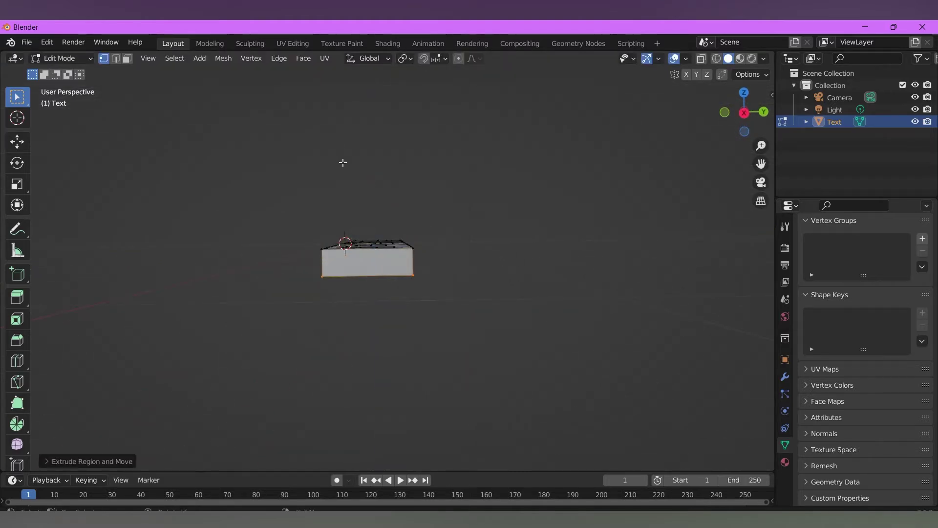
pyautogui.click(62, 58)
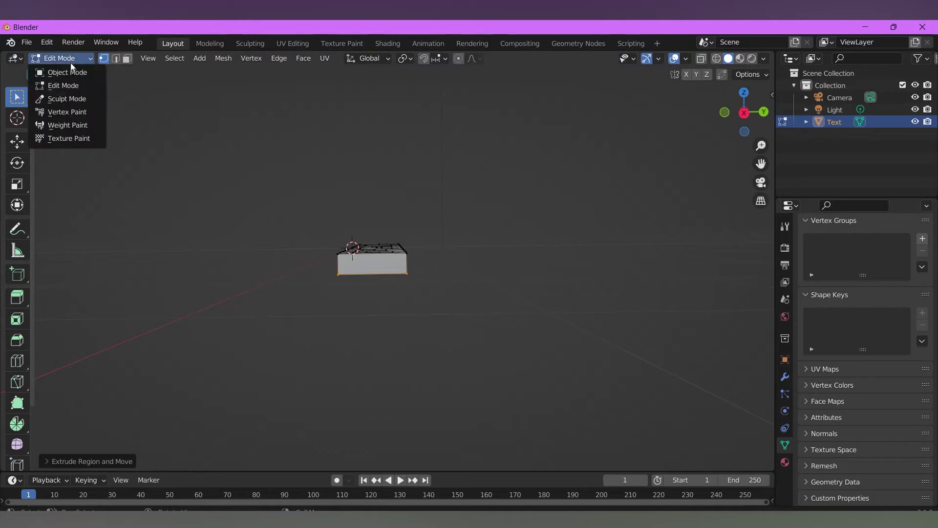
pyautogui.click(54, 73)
pyautogui.moveTo(167, 118); pyautogui.dragTo(315, 185, button='middle')
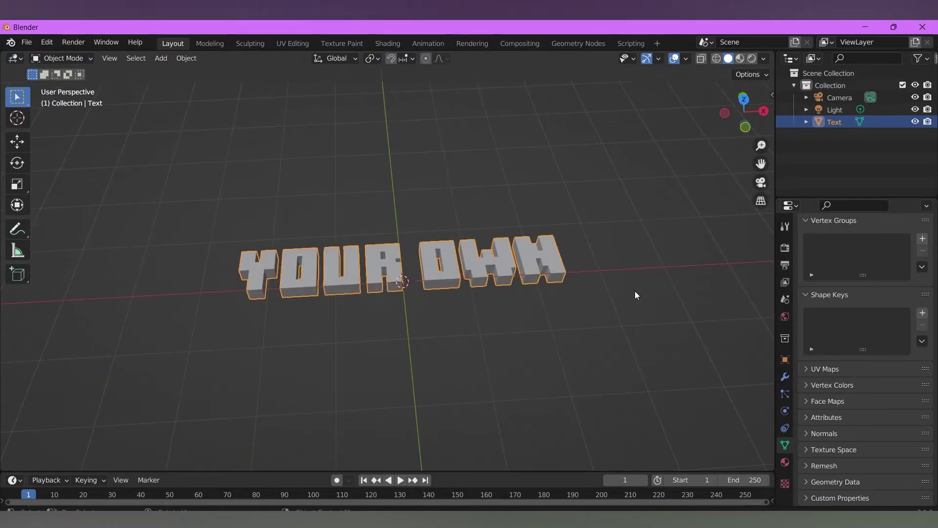
# - Add a second text object and give it the Minecraft Ten font from Videos
pyautogui.click(583, 324)
pyautogui.hotkey('shift', 'a')
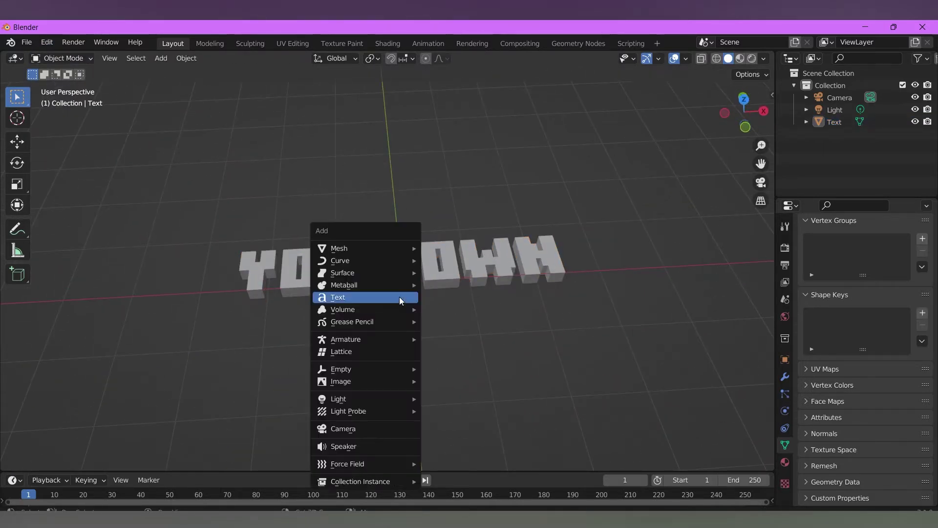
pyautogui.click(353, 298)
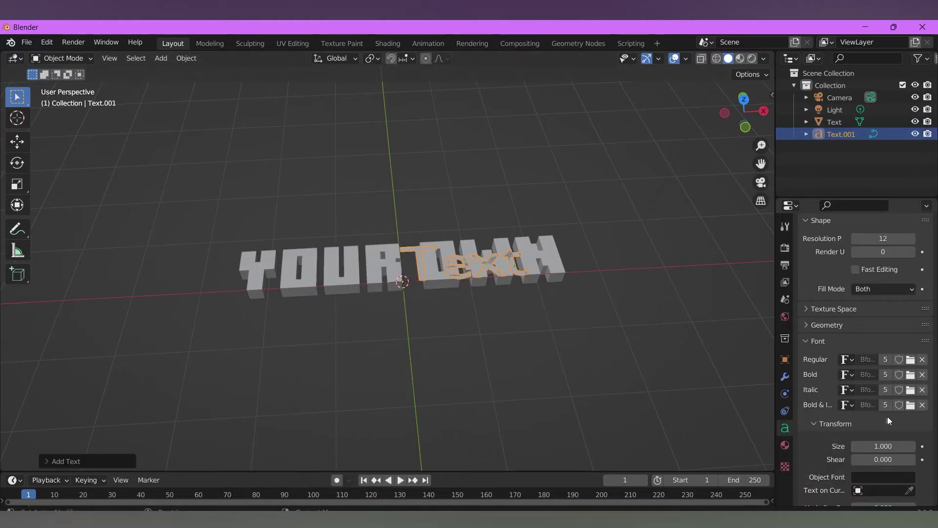
pyautogui.click(911, 360)
pyautogui.click(188, 245)
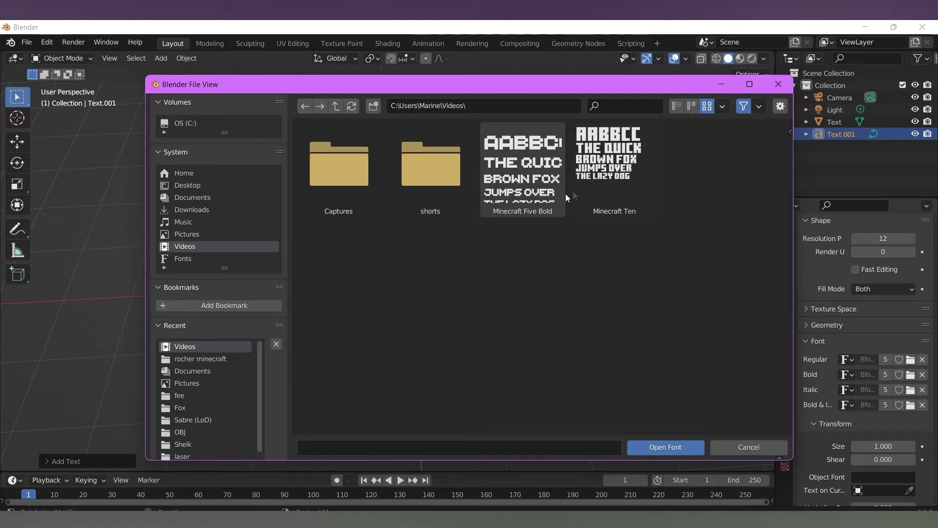
pyautogui.click(605, 186)
pyautogui.click(658, 446)
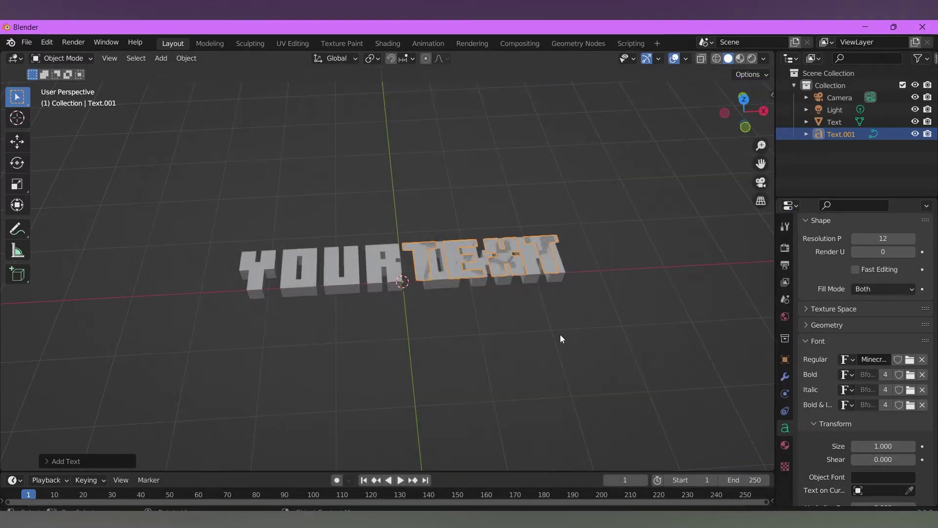
# - Move the new text below YOUR OWN along Y and centre-align it
pyautogui.press('g')
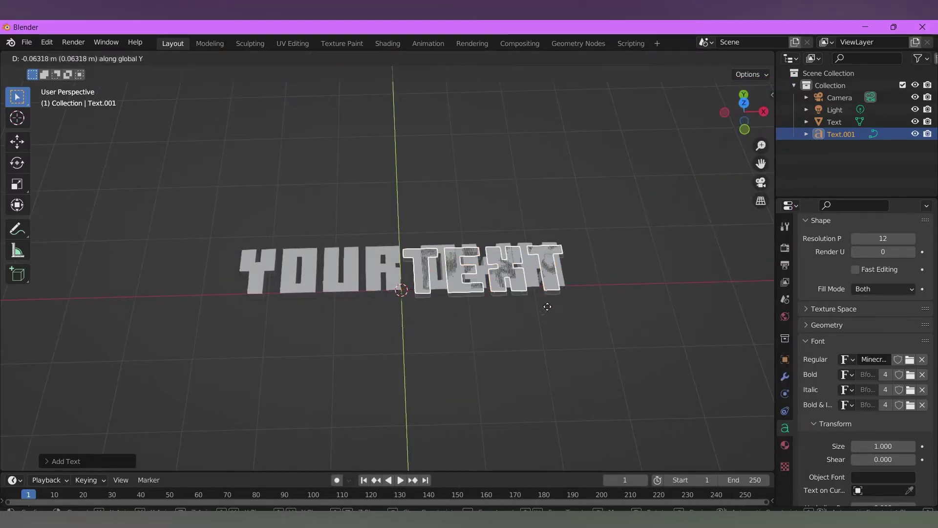
pyautogui.press('y')
pyautogui.click(684, 289)
pyautogui.scroll(-10, 834, 380)
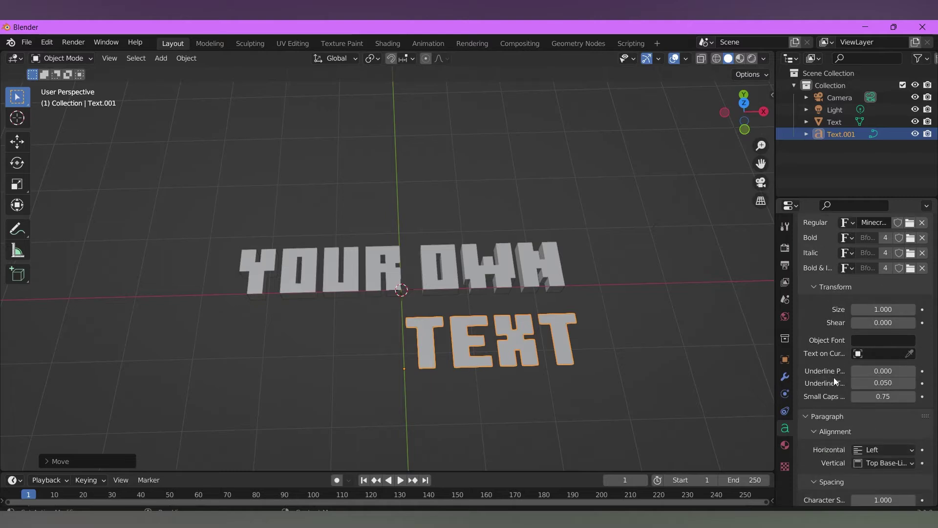
pyautogui.click(876, 370)
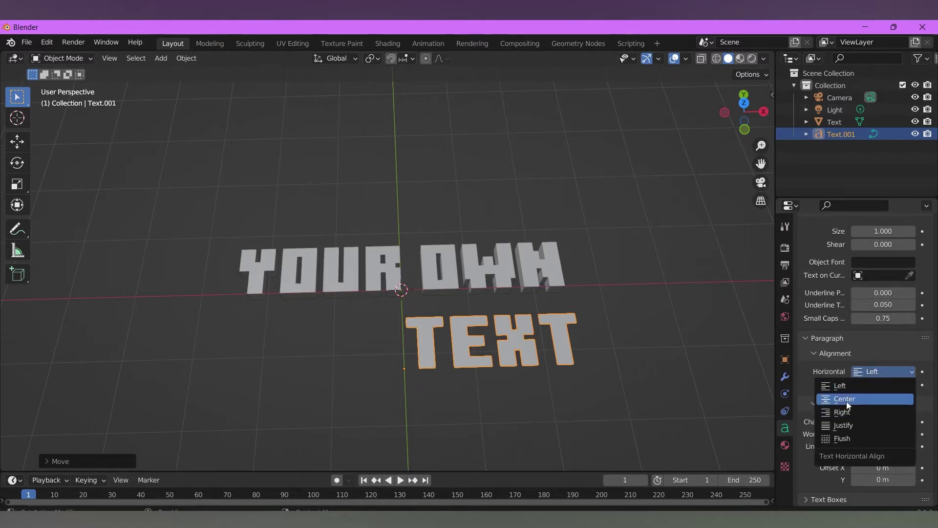
pyautogui.click(846, 400)
# - Change the text from TEXT to 'LOGO' and go back to Object Mode
pyautogui.click(61, 58)
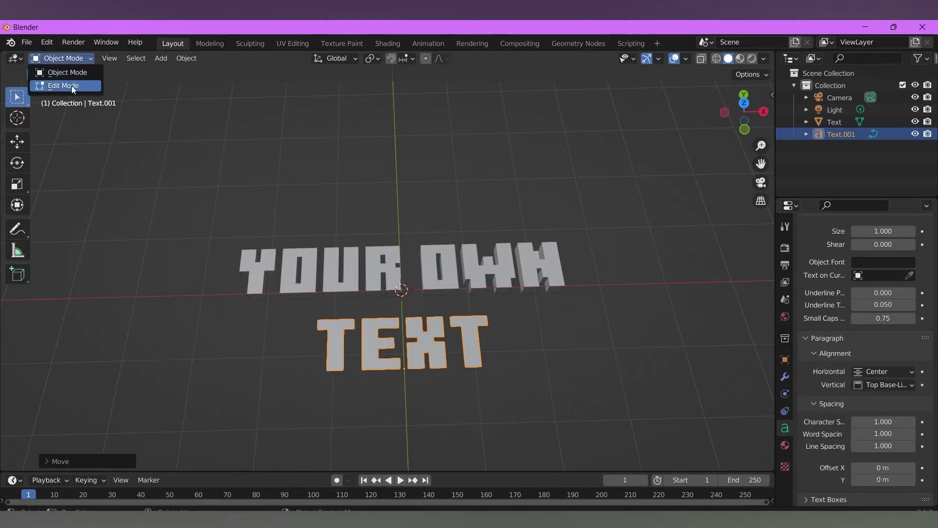
pyautogui.click(58, 81)
pyautogui.press('BackSpace')
pyautogui.press('BackSpace')
pyautogui.press('BackSpace')
pyautogui.press('BackSpace')
pyautogui.write('LOGO')
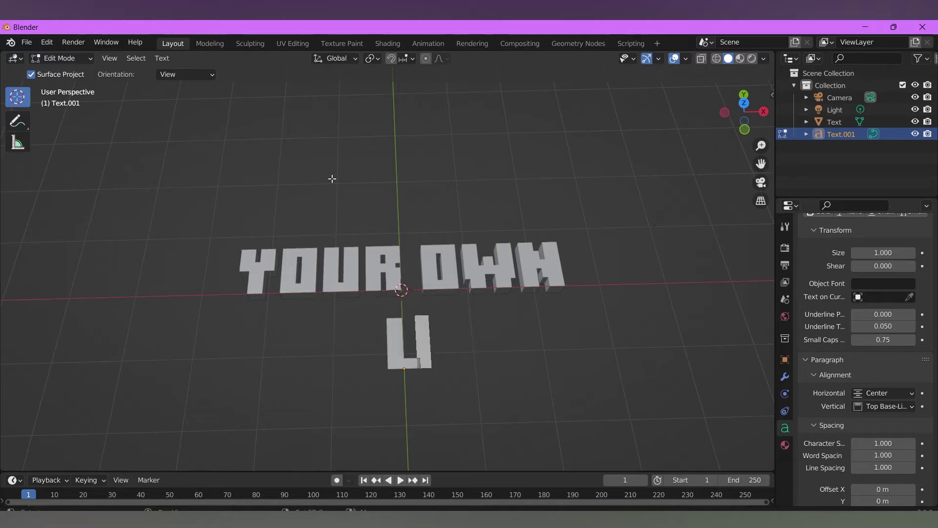
pyautogui.click(61, 58)
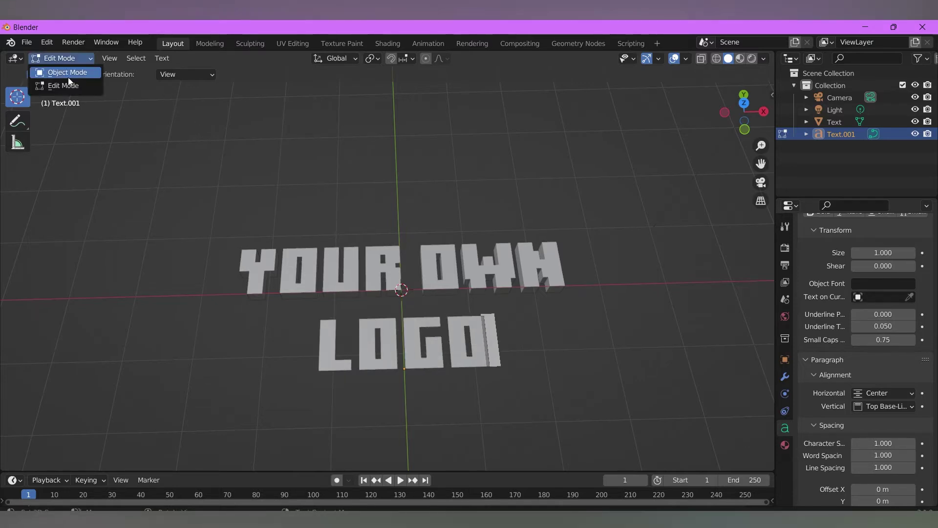
pyautogui.click(58, 69)
pyautogui.moveTo(413, 210); pyautogui.dragTo(354, 304, button='middle')
# - Convert the LOGO text object into a mesh
pyautogui.rightClick(354, 304)
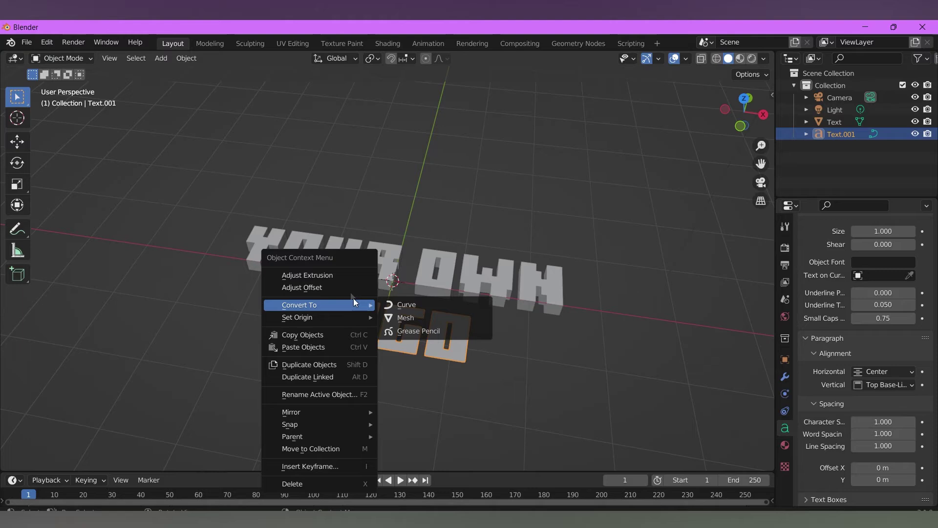
pyautogui.moveTo(367, 305)
pyautogui.click(419, 319)
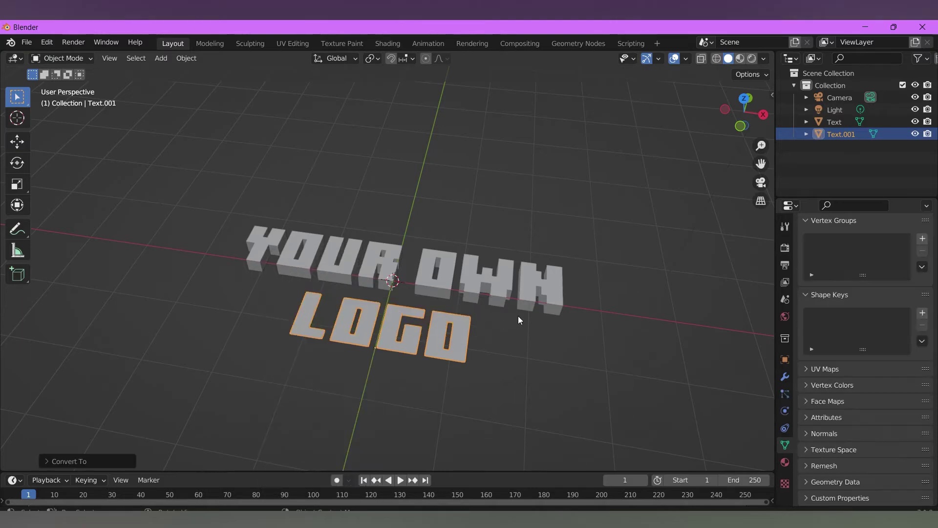
pyautogui.moveTo(518, 315); pyautogui.dragTo(440, 274, button='middle')
# - Extrude the LOGO faces into thick blocks and reselect LOGO in Object Mode
pyautogui.click(61, 58)
pyautogui.click(80, 85)
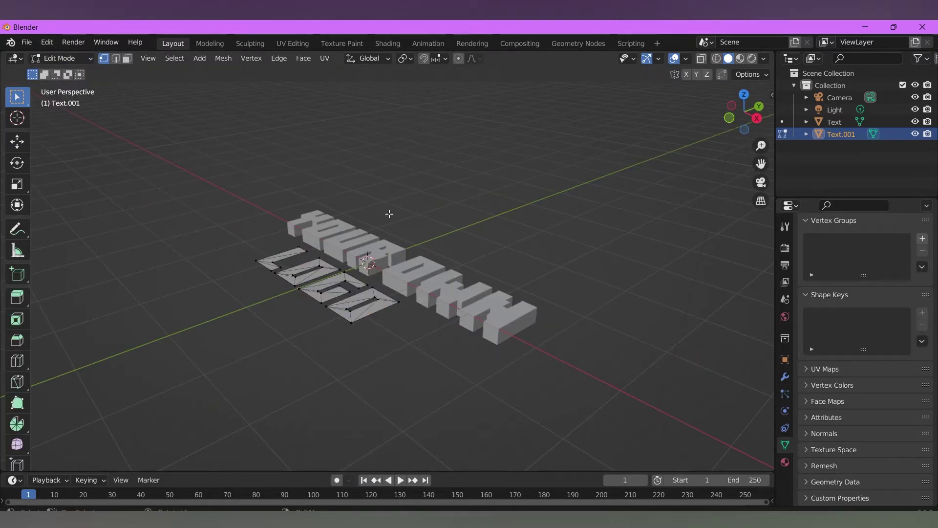
pyautogui.press('e')
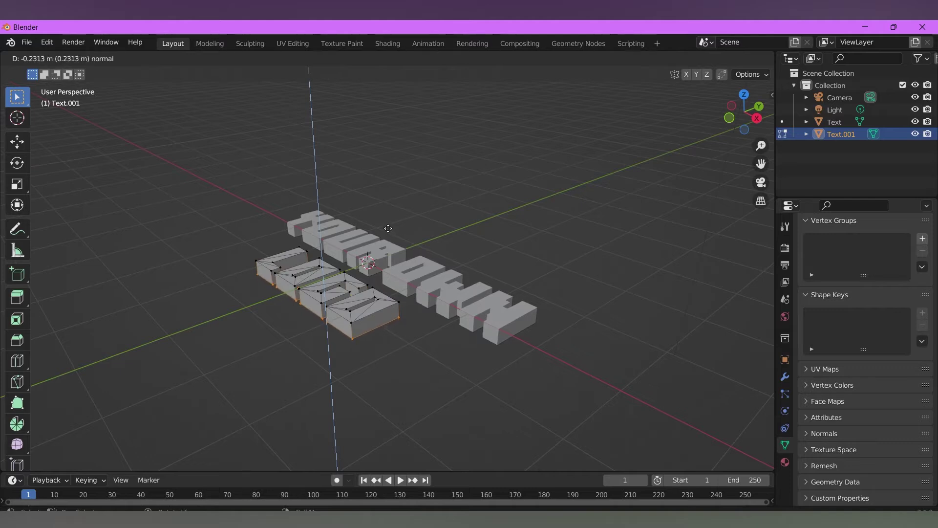
pyautogui.click(391, 227)
pyautogui.moveTo(433, 230); pyautogui.dragTo(444, 237, button='middle')
pyautogui.click(61, 58)
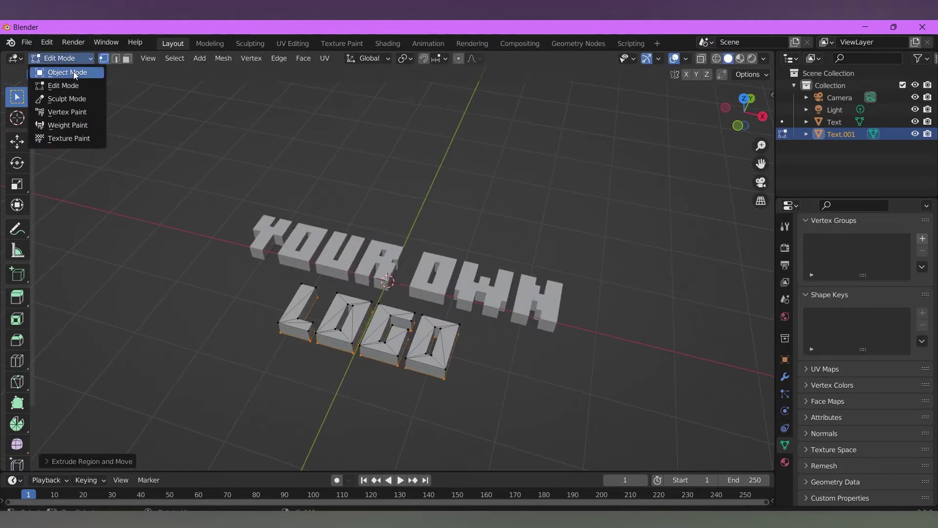
pyautogui.click(62, 71)
pyautogui.moveTo(419, 179); pyautogui.dragTo(433, 268, button='middle')
pyautogui.click(434, 358)
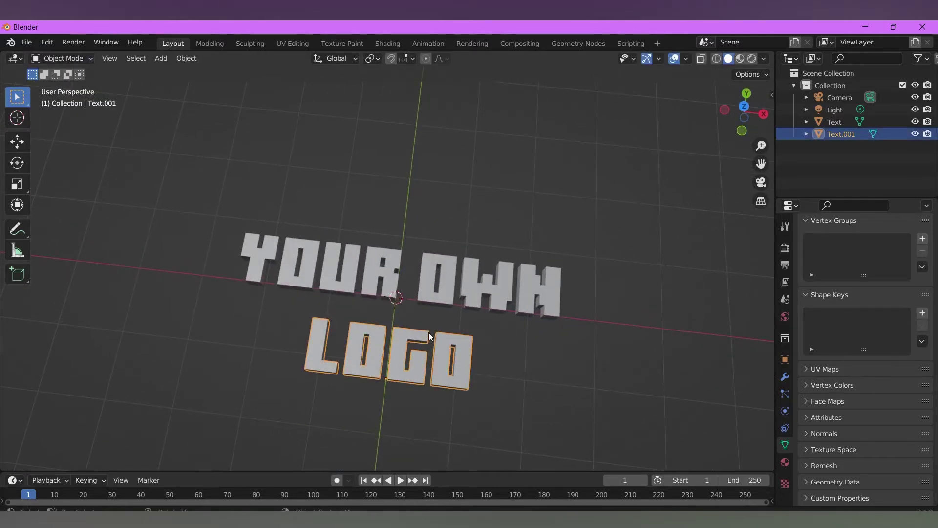
# - Set LOGO's X rotation to 90° in Object properties so it stands upright
pyautogui.moveTo(429, 333); pyautogui.dragTo(552, 348, button='middle')
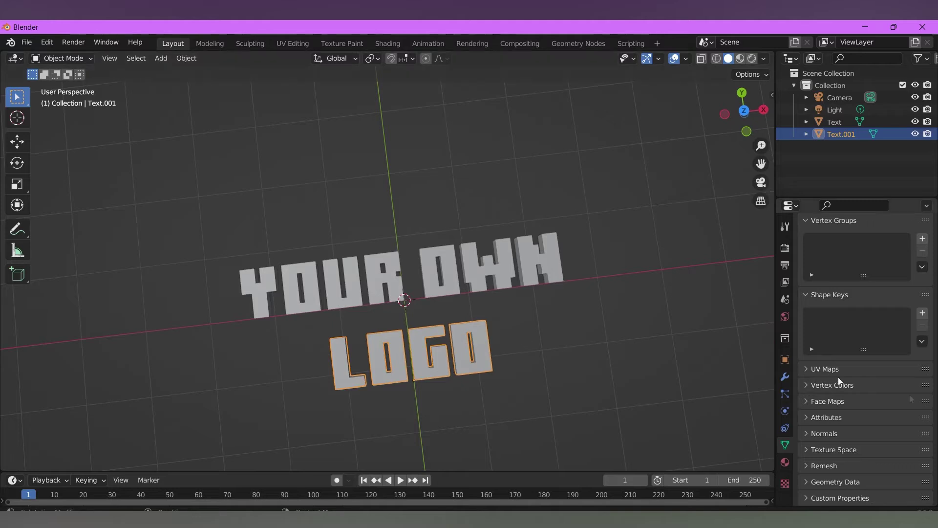
pyautogui.click(784, 360)
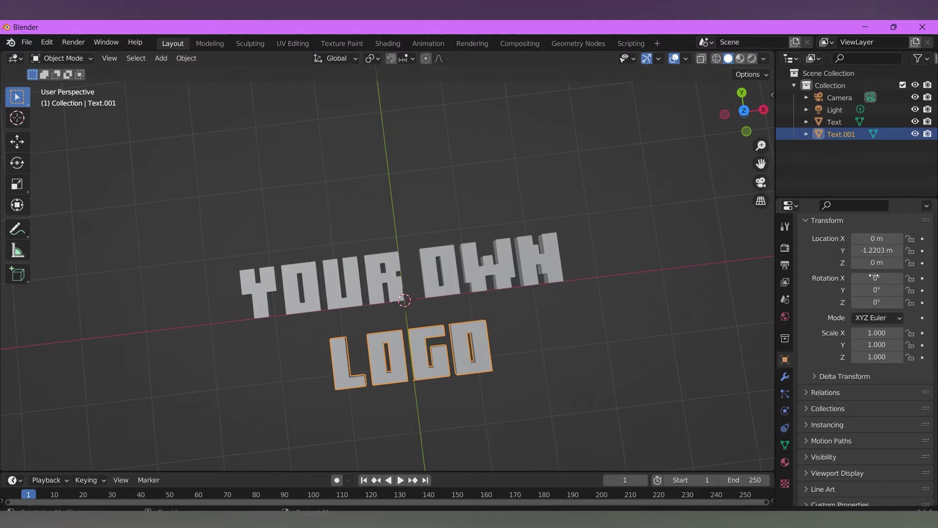
pyautogui.click(708, 289)
pyautogui.click(877, 275)
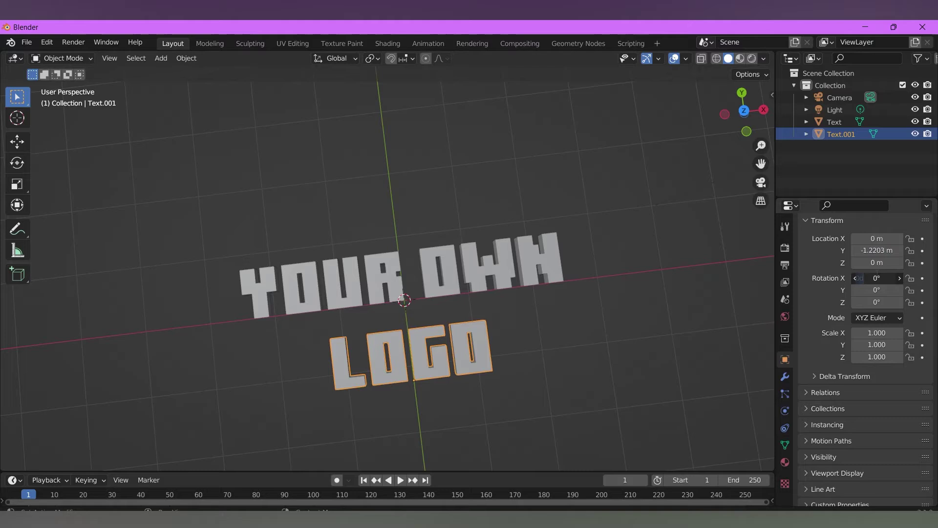
pyautogui.write('90')
pyautogui.press('Return')
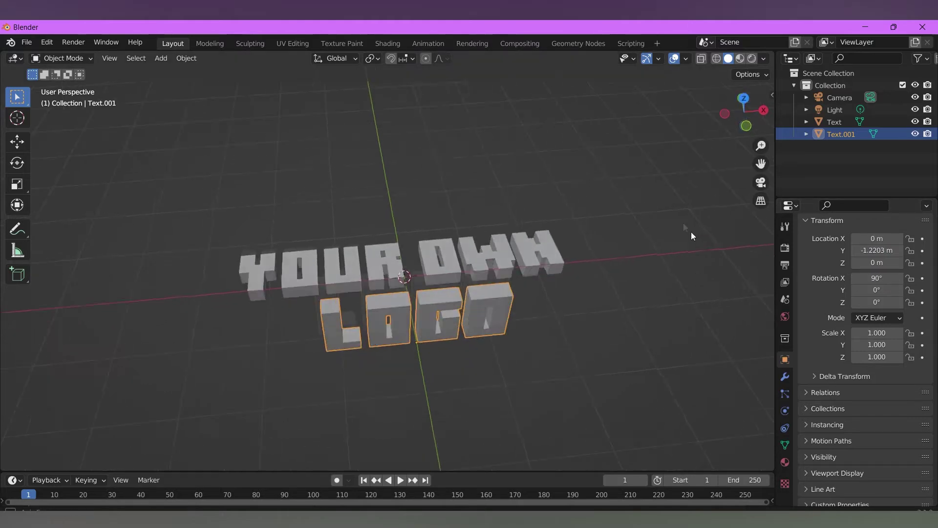
pyautogui.moveTo(691, 231); pyautogui.dragTo(676, 236, button='middle')
# - Lower the LOGO text along Z so it sits beneath YOUR OWN
pyautogui.press('g')
pyautogui.press('y')
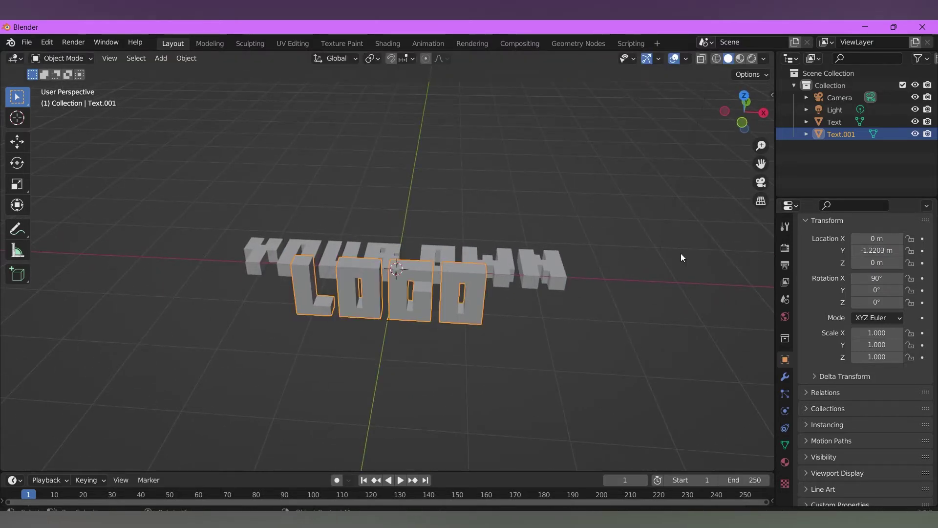
pyautogui.press('z')
pyautogui.click(682, 307)
pyautogui.moveTo(674, 302); pyautogui.dragTo(544, 254, button='middle')
pyautogui.press('g')
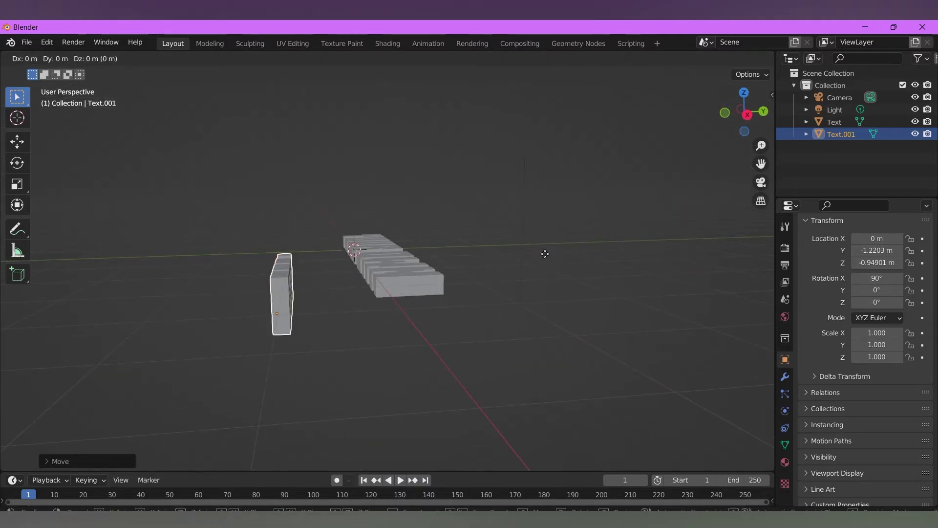
pyautogui.click(544, 253)
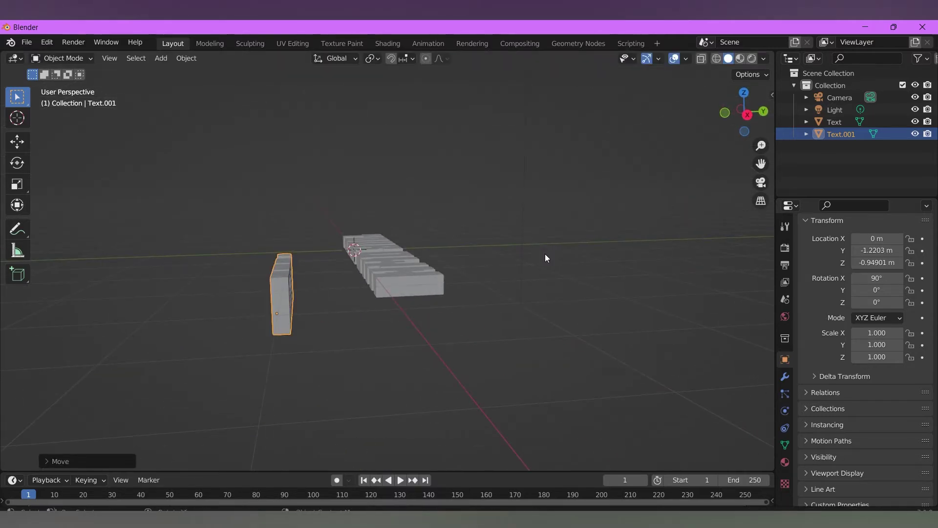
pyautogui.scroll(3, 420, 279)
pyautogui.keyDown('shift'); pyautogui.moveTo(420, 278); pyautogui.dragTo(525, 286, button='middle'); pyautogui.keyUp('shift')
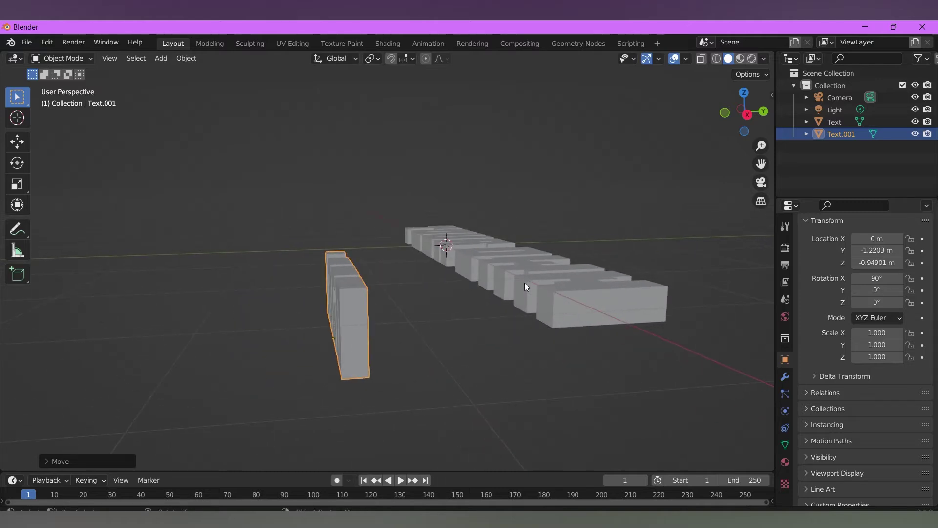
# - Move LOGO along Y closer to YOUR OWN and raise it along Z
pyautogui.press('g')
pyautogui.press('y')
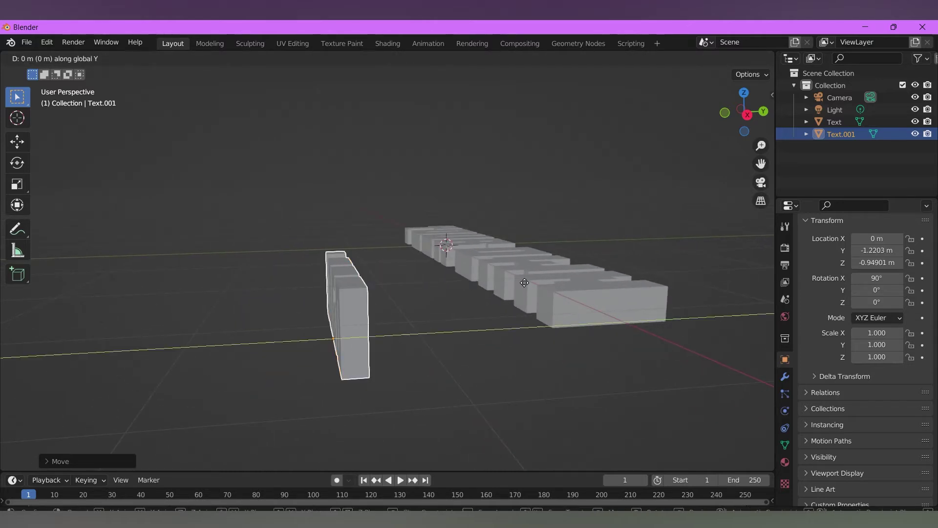
pyautogui.click(590, 287)
pyautogui.press('g')
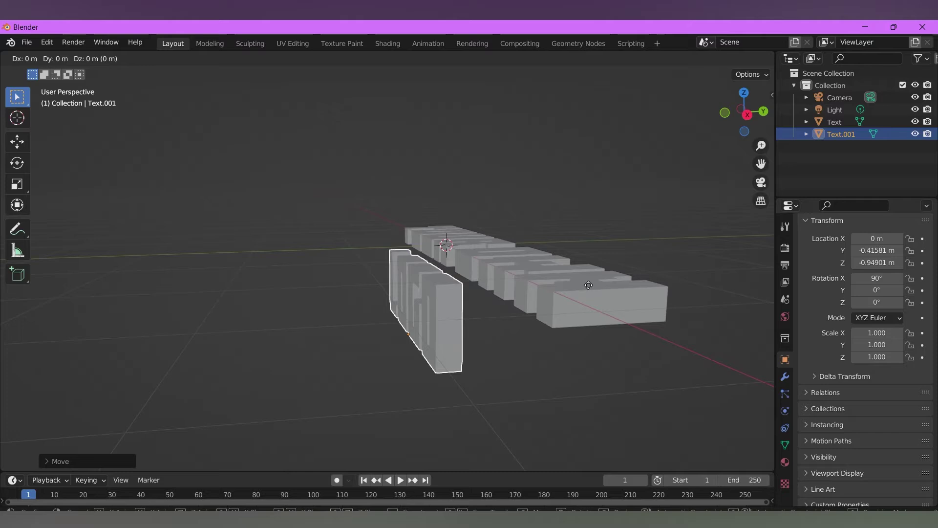
pyautogui.press('z')
pyautogui.click(576, 224)
pyautogui.press('g')
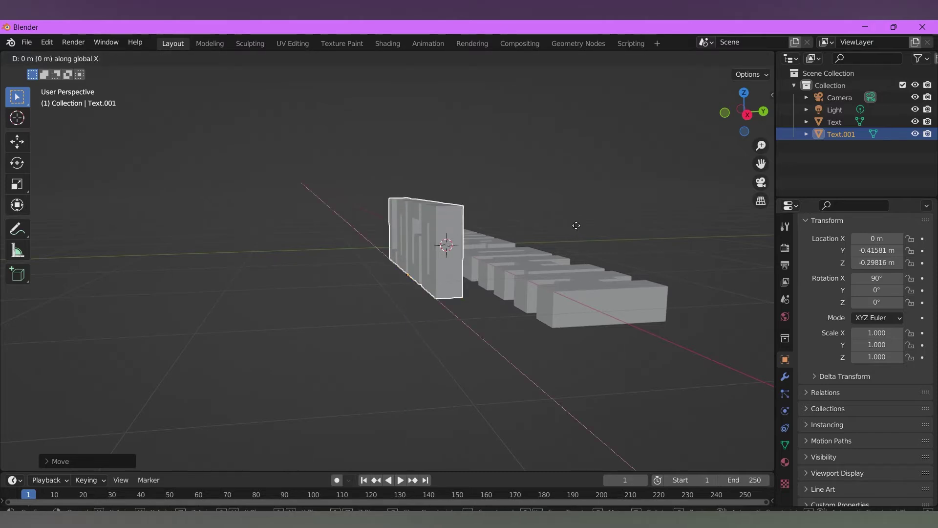
pyautogui.press('Escape')
pyautogui.moveTo(581, 254); pyautogui.dragTo(678, 317, button='middle')
# - Lower the LOGO text again along the vertical axis, checking it from the side
pyautogui.press('g')
pyautogui.press('y')
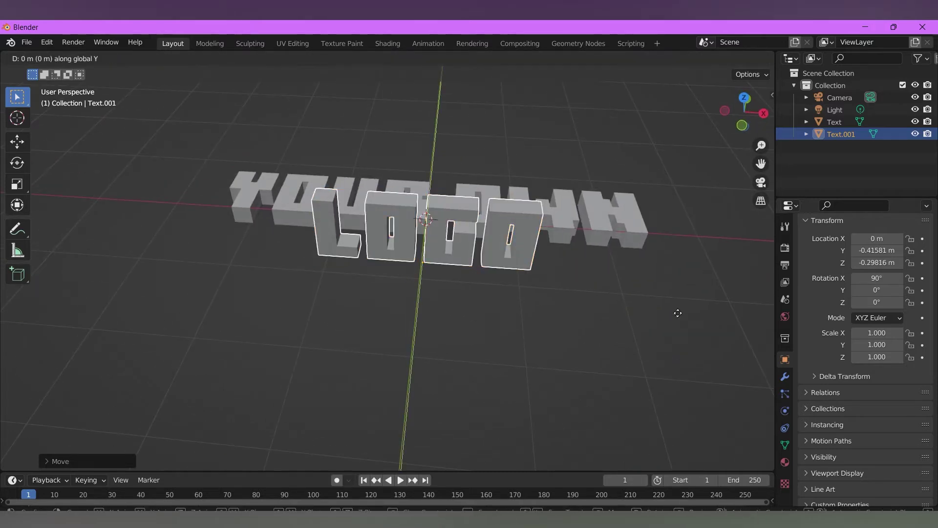
pyautogui.rightClick(676, 349)
pyautogui.moveTo(595, 277); pyautogui.dragTo(576, 265, button='middle')
pyautogui.press('g')
pyautogui.press('y')
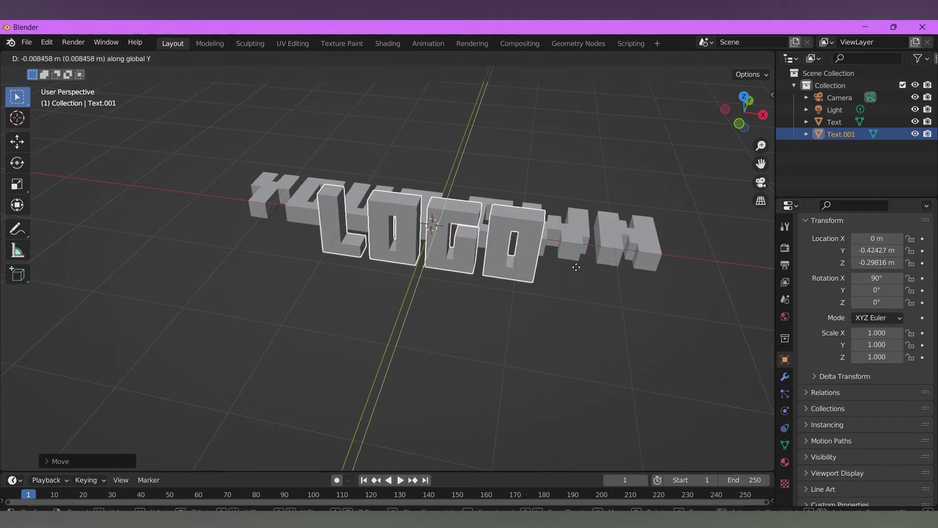
pyautogui.rightClick(585, 303)
pyautogui.press('g')
pyautogui.press('z')
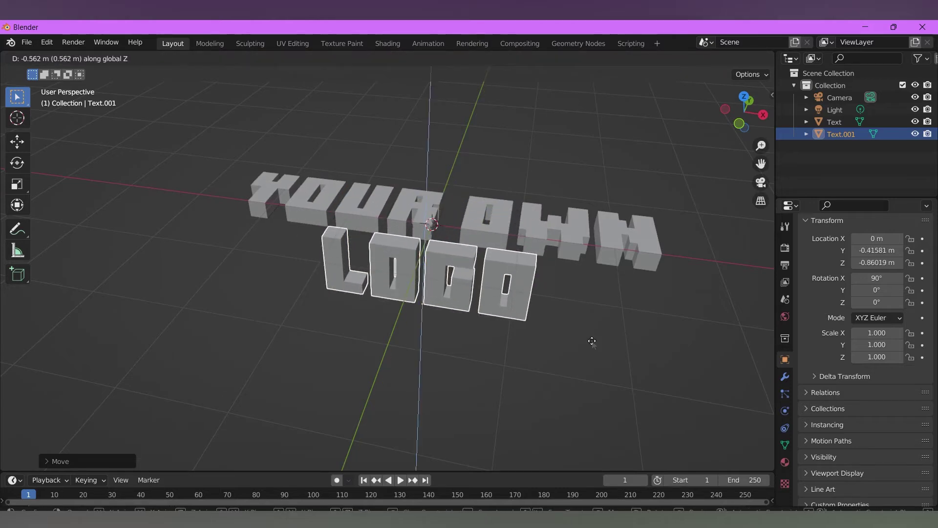
pyautogui.click(593, 342)
pyautogui.moveTo(593, 342); pyautogui.dragTo(427, 248, button='middle')
pyautogui.scroll(2, 468, 260)
# - Shift LOGO forward on Y and lower it further below YOUR OWN
pyautogui.press('g')
pyautogui.press('y')
pyautogui.click(495, 237)
pyautogui.press('g')
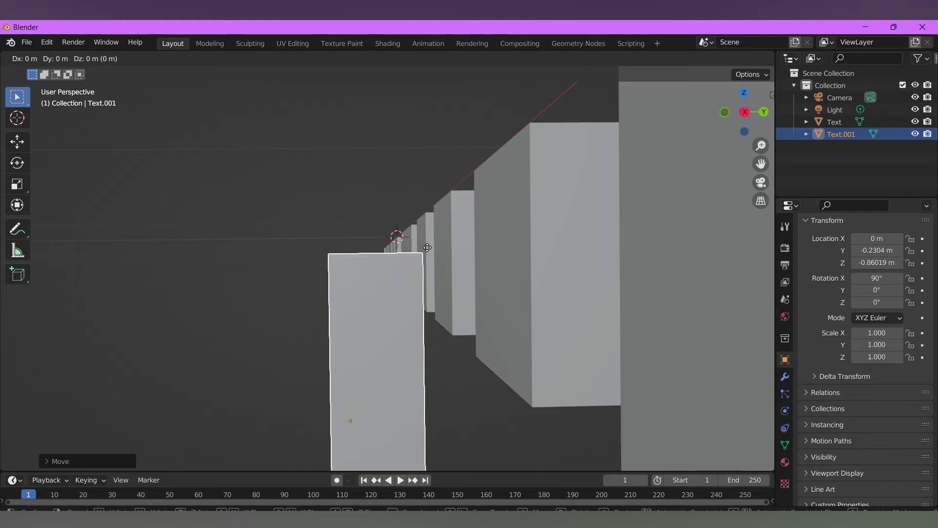
pyautogui.press('z')
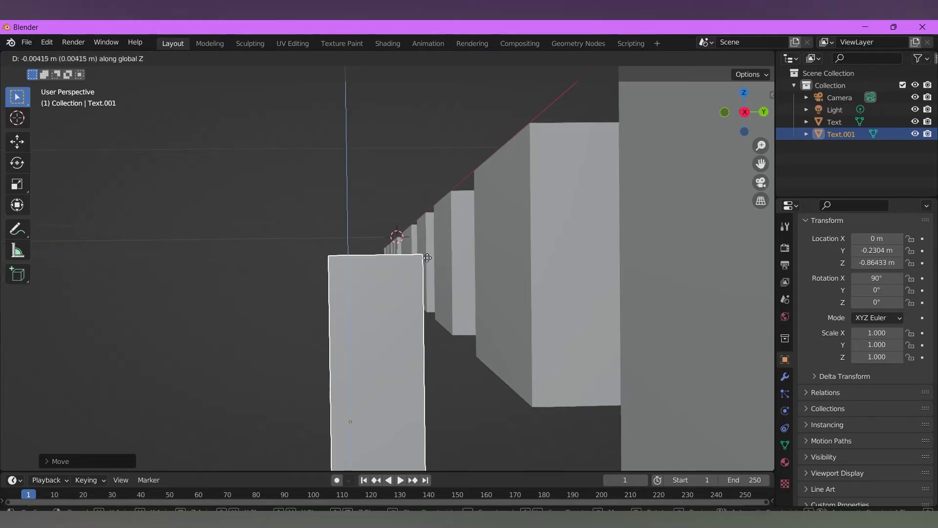
pyautogui.click(427, 219)
pyautogui.moveTo(427, 219); pyautogui.dragTo(443, 177, button='middle')
pyautogui.scroll(4, 444, 177)
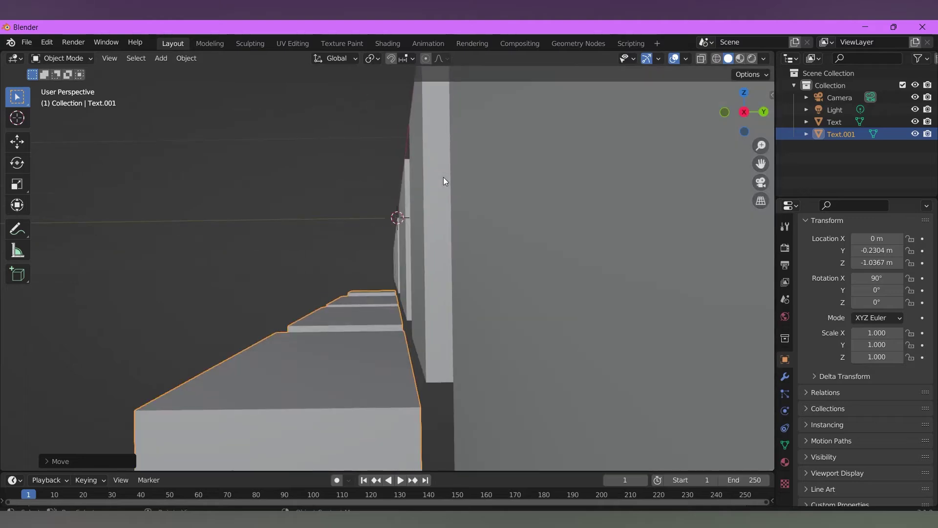
# - Nudge LOGO on Y to its final spot at Y -0.21956 m, Z -1.0367 m, then deselect it
pyautogui.press('g')
pyautogui.press('y')
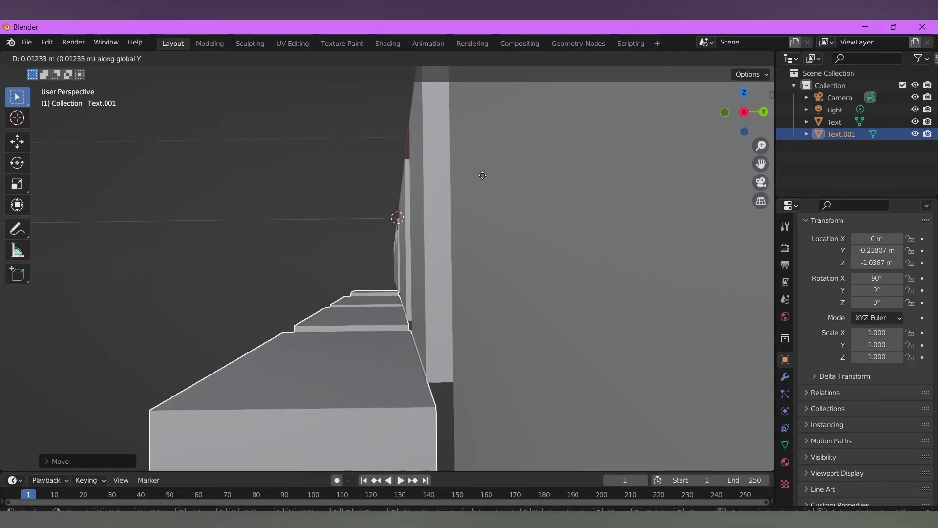
pyautogui.click(480, 175)
pyautogui.moveTo(479, 175); pyautogui.dragTo(634, 282, button='middle')
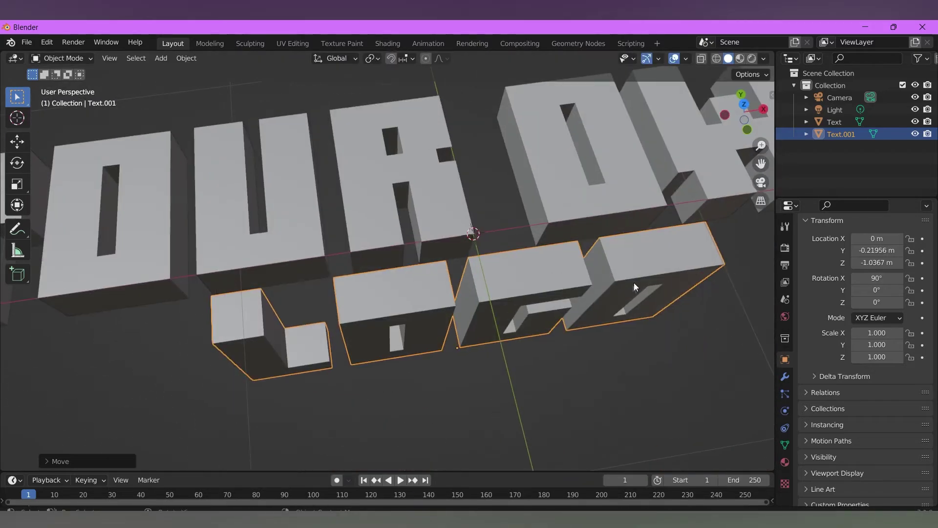
pyautogui.scroll(-5, 633, 281)
pyautogui.click(637, 248)
pyautogui.scroll(-1, 630, 227)
pyautogui.moveTo(637, 249); pyautogui.dragTo(335, 256, button='middle')
# - Give the YOUR OWN text a new material and switch to Rendered shading
pyautogui.click(336, 256)
pyautogui.click(785, 462)
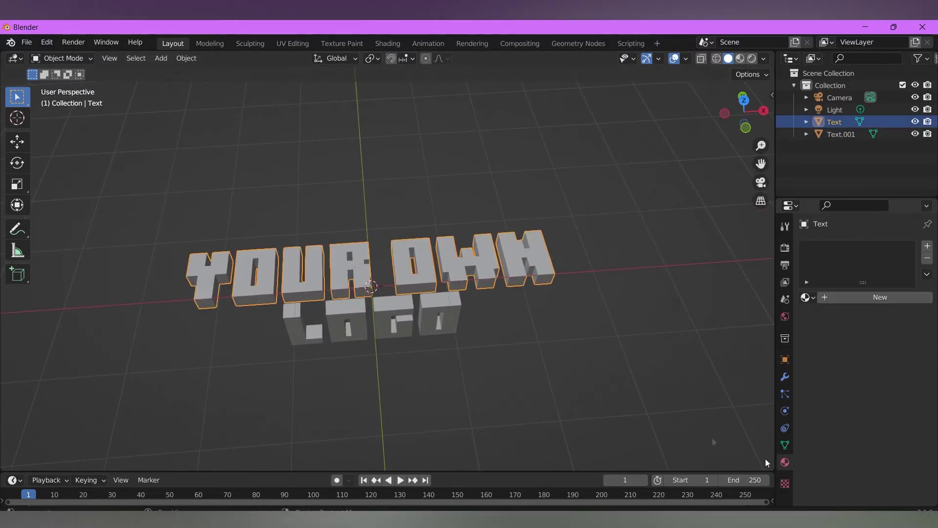
pyautogui.click(885, 305)
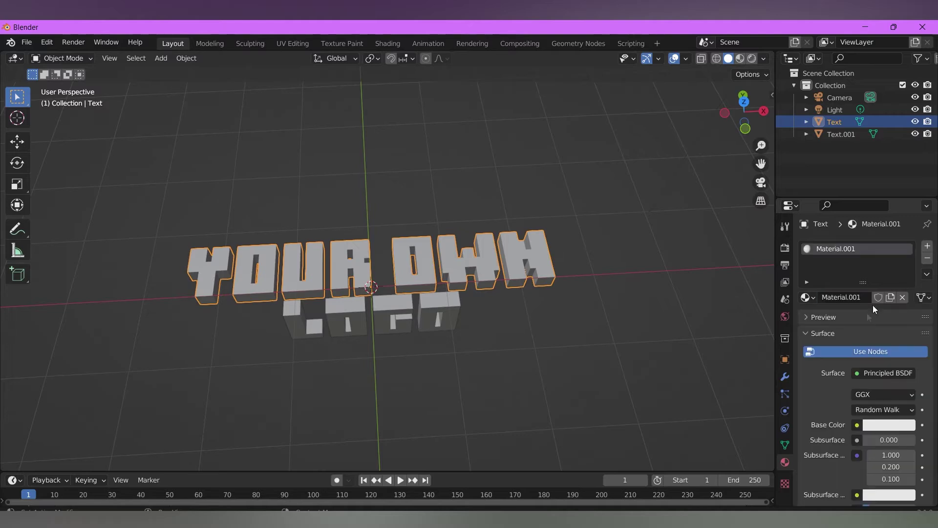
pyautogui.click(752, 60)
pyautogui.keyDown('shift'); pyautogui.moveTo(553, 219); pyautogui.dragTo(552, 256, button='middle'); pyautogui.keyUp('shift')
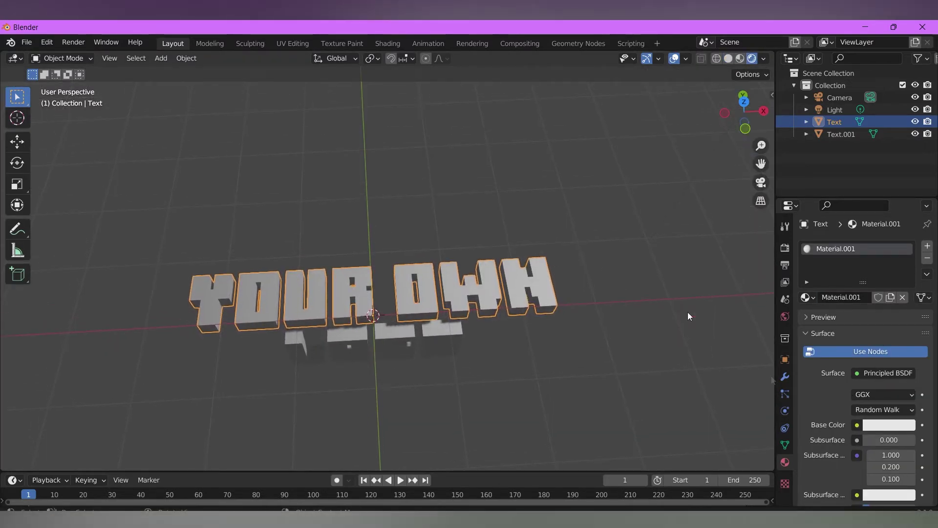
# - Set the material's base colour to a fully bright yellow
pyautogui.click(877, 433)
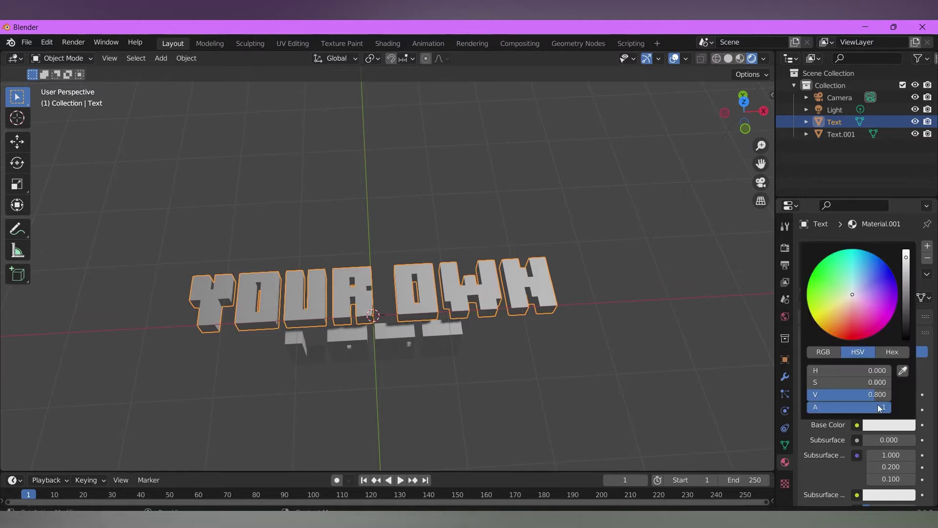
pyautogui.click(855, 320)
pyautogui.moveTo(854, 324); pyautogui.dragTo(852, 332)
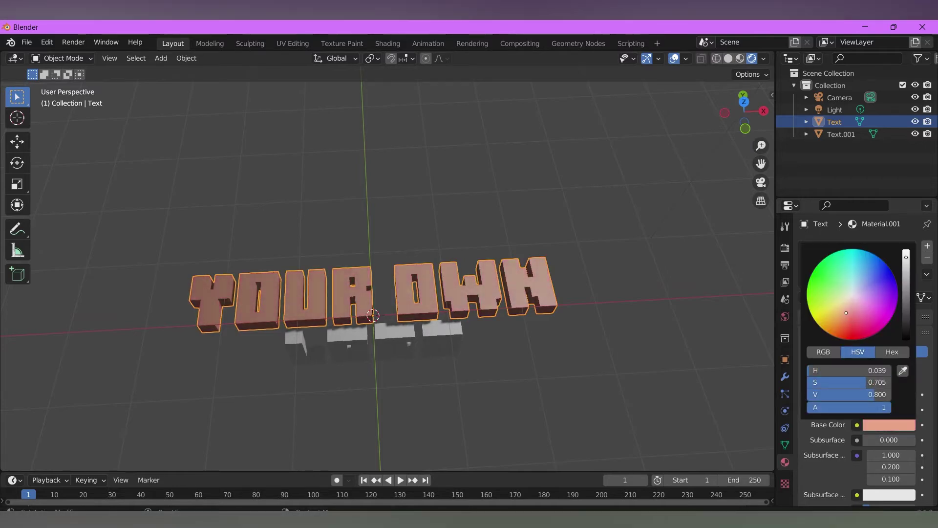
pyautogui.moveTo(846, 313); pyautogui.dragTo(831, 312)
pyautogui.moveTo(906, 257); pyautogui.dragTo(906, 250)
pyautogui.moveTo(556, 282); pyautogui.dragTo(602, 274, button='middle')
pyautogui.scroll(3, 628, 306)
pyautogui.keyDown('shift'); pyautogui.moveTo(655, 312); pyautogui.dragTo(653, 272, button='middle'); pyautogui.keyUp('shift')
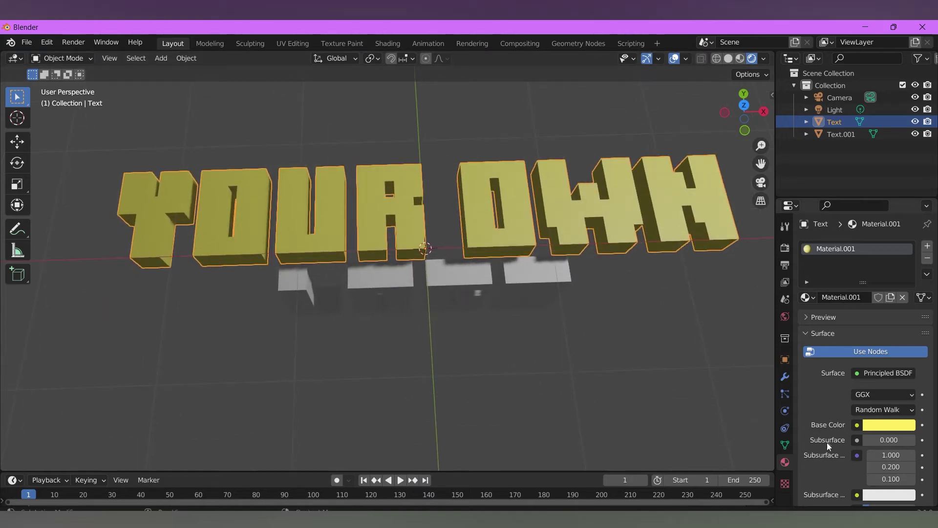
pyautogui.scroll(-8, 835, 439)
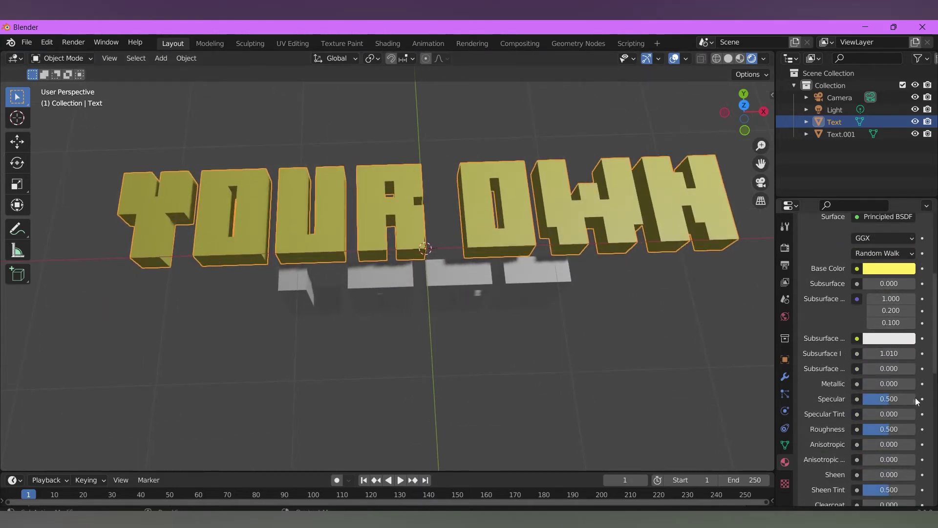
# - Set Specular to 0.697 and Roughness to 0.303
pyautogui.press('BackSpace')
pyautogui.press('BackSpace')
pyautogui.scroll(-3, 891, 407)
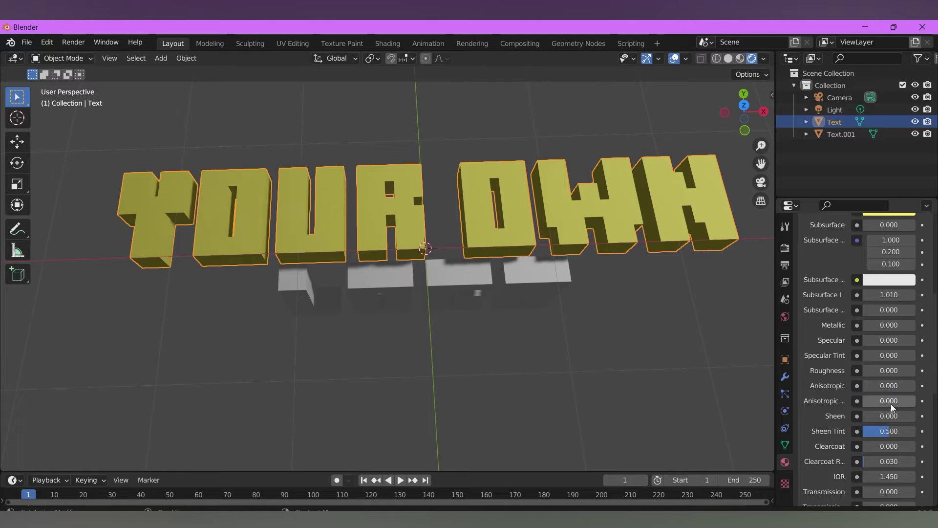
pyautogui.press('BackSpace')
pyautogui.press('BackSpace')
pyautogui.scroll(-6, 894, 440)
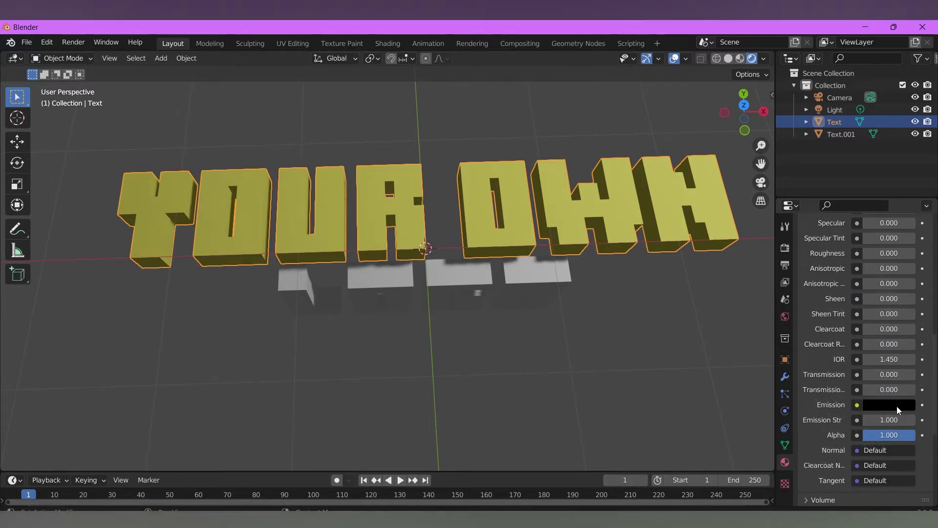
pyautogui.scroll(-3, 875, 430)
pyautogui.scroll(12, 832, 416)
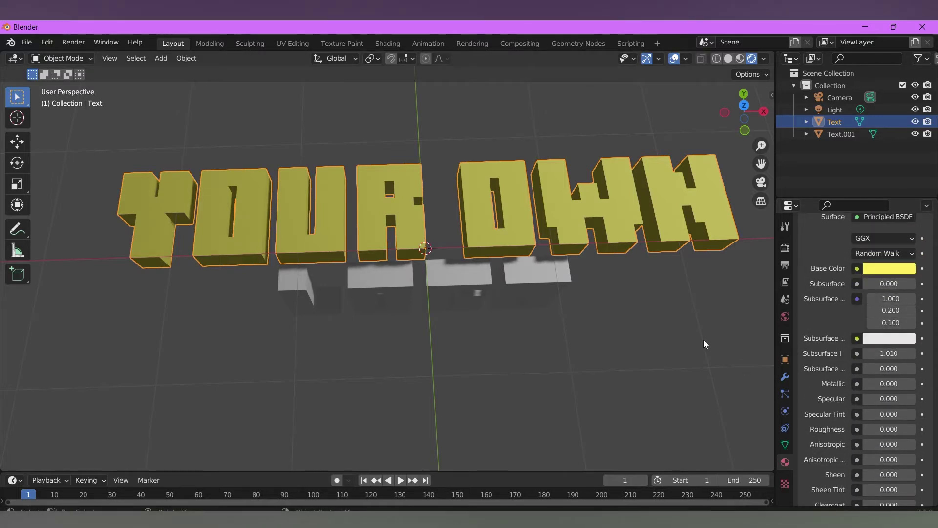
pyautogui.moveTo(703, 344); pyautogui.dragTo(669, 350, button='middle')
pyautogui.scroll(-3, 682, 341)
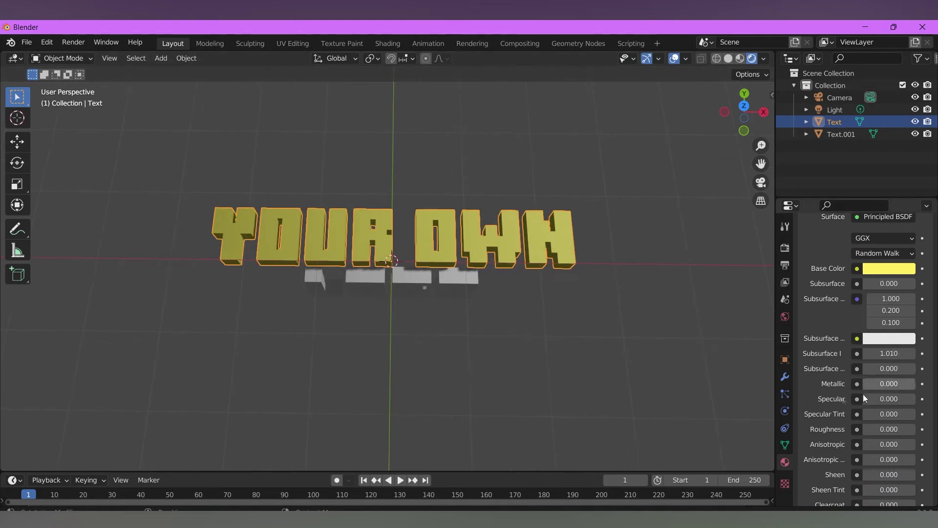
pyautogui.moveTo(884, 399); pyautogui.dragTo(914, 399)
pyautogui.moveTo(877, 430); pyautogui.dragTo(903, 429)
# - Assign the yellow Material.001 to the LOGO text
pyautogui.click(453, 274)
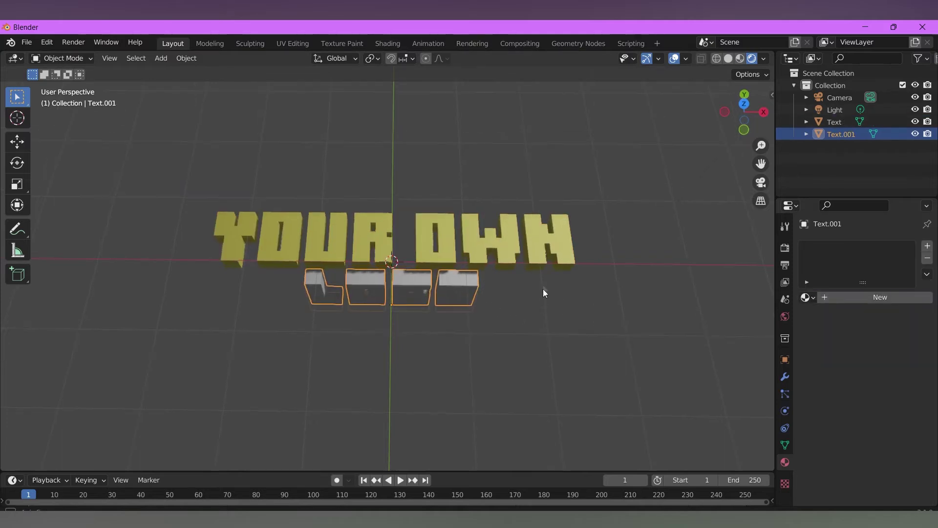
pyautogui.moveTo(545, 293); pyautogui.dragTo(458, 317, button='middle')
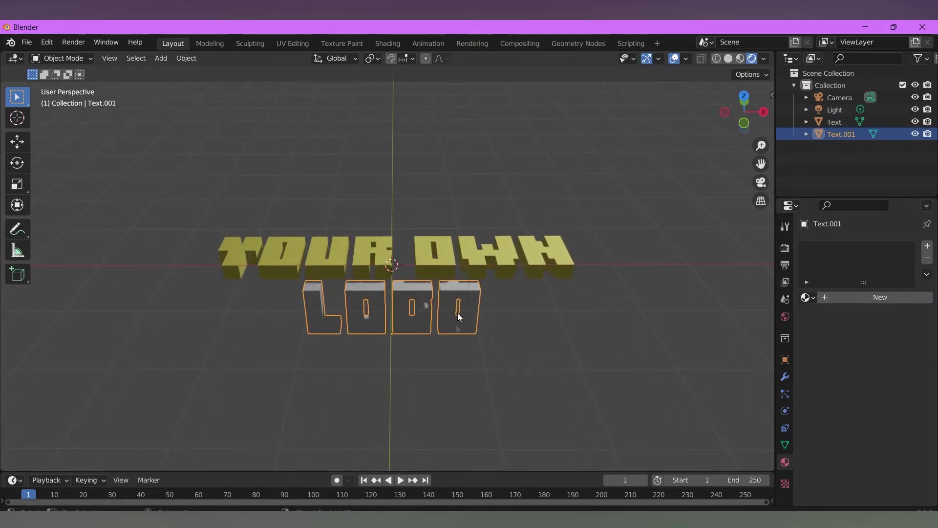
pyautogui.click(807, 298)
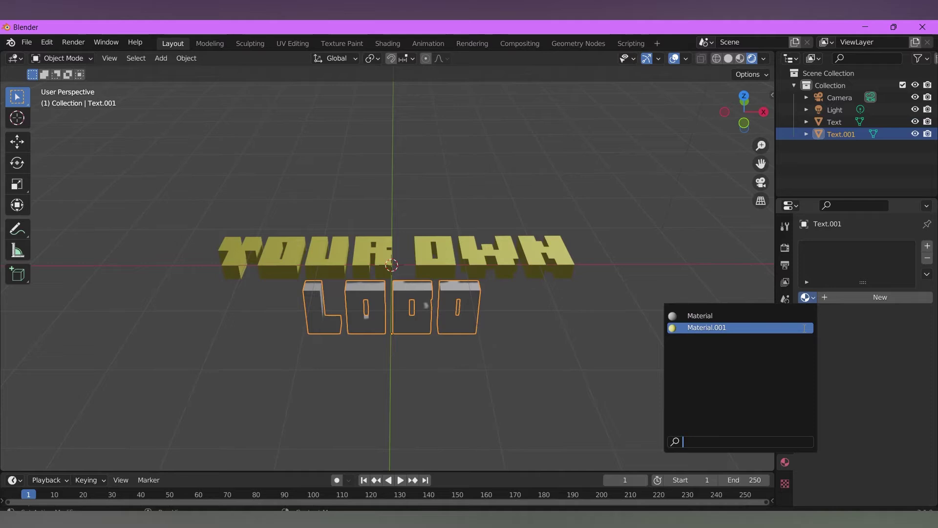
pyautogui.click(762, 327)
pyautogui.scroll(3, 522, 310)
pyautogui.scroll(-1, 522, 309)
pyautogui.keyDown('shift'); pyautogui.moveTo(522, 309); pyautogui.dragTo(513, 275, button='middle'); pyautogui.keyUp('shift')
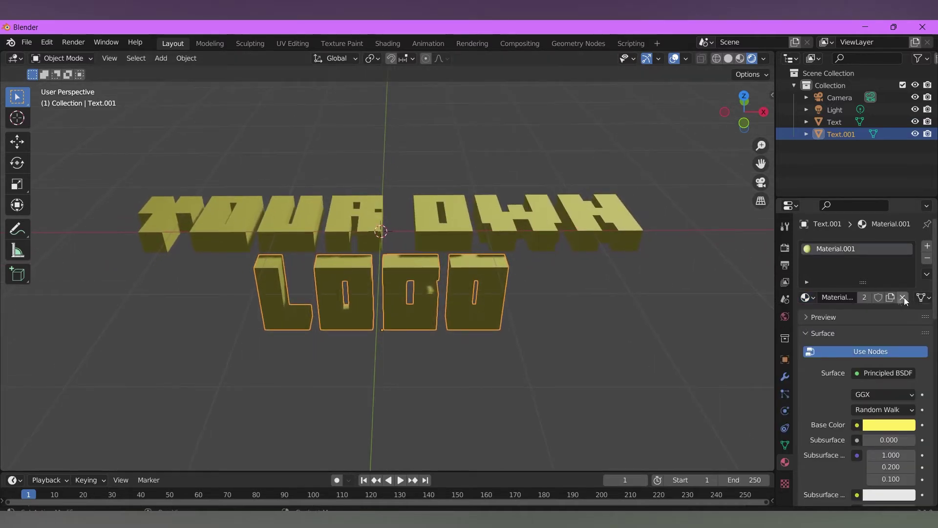
# - Make LOGO's material a single-user copy, Material.002, with a blue base colour
pyautogui.click(890, 297)
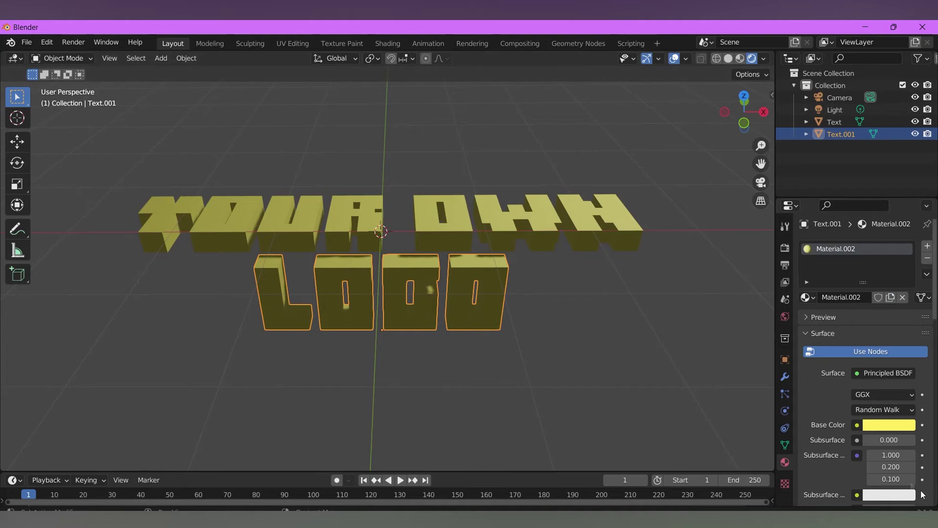
pyautogui.click(901, 424)
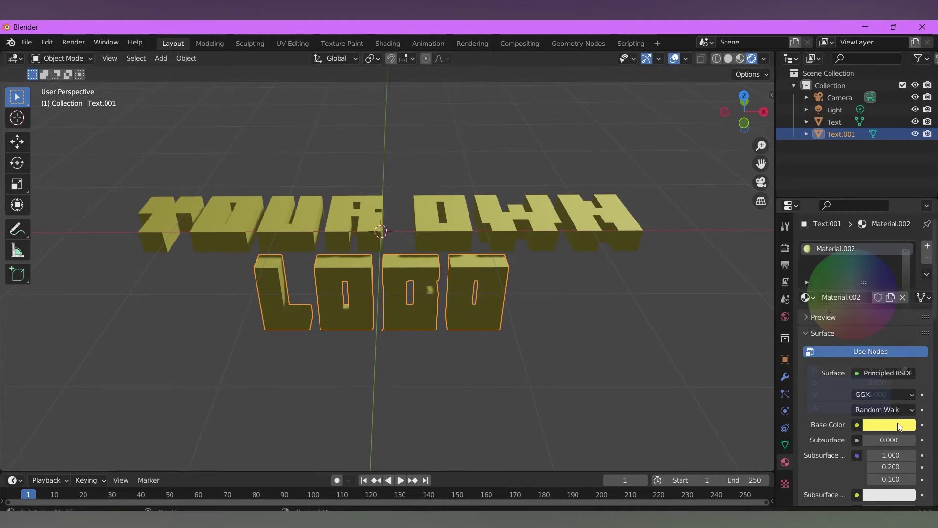
pyautogui.click(864, 261)
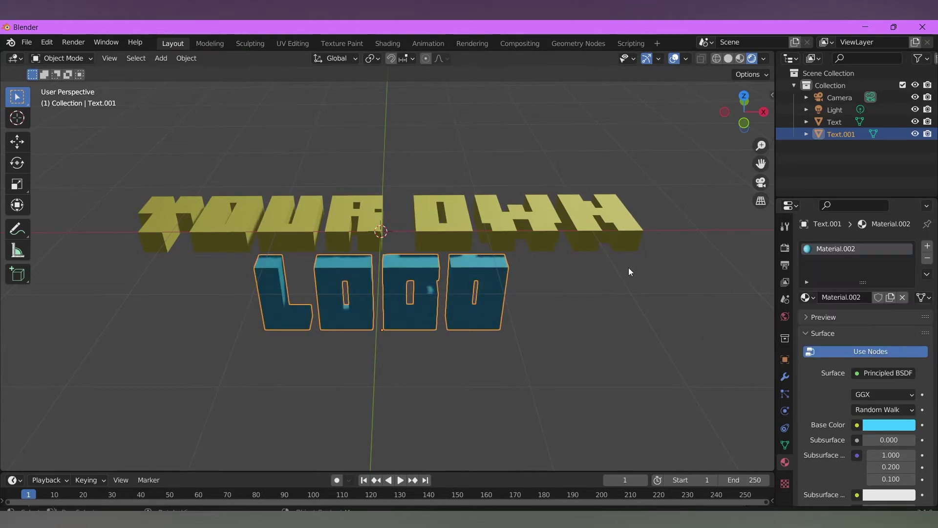
pyautogui.moveTo(629, 267); pyautogui.dragTo(641, 233, button='middle')
pyautogui.click(629, 333)
pyautogui.click(441, 269)
pyautogui.click(588, 274)
pyautogui.scroll(-5, 587, 275)
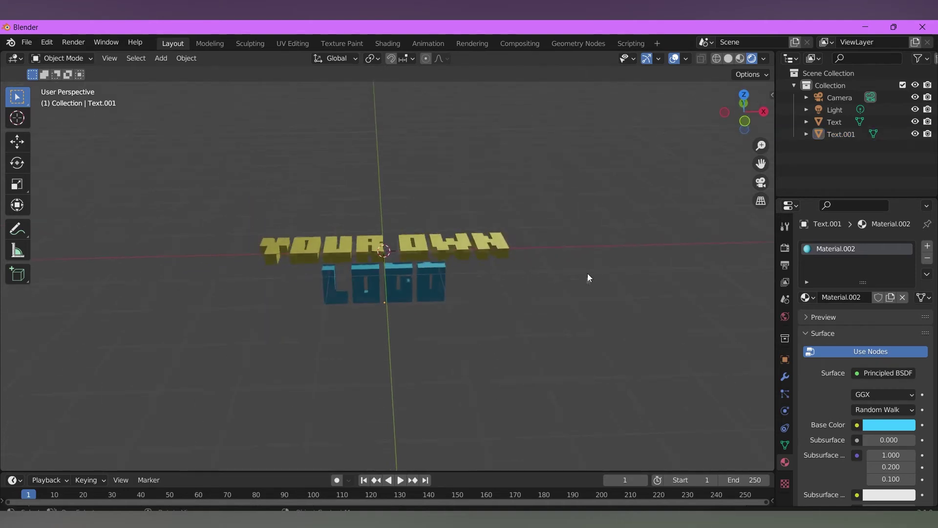
# - Delete the default light and camera from the scene
pyautogui.rightClick(845, 107)
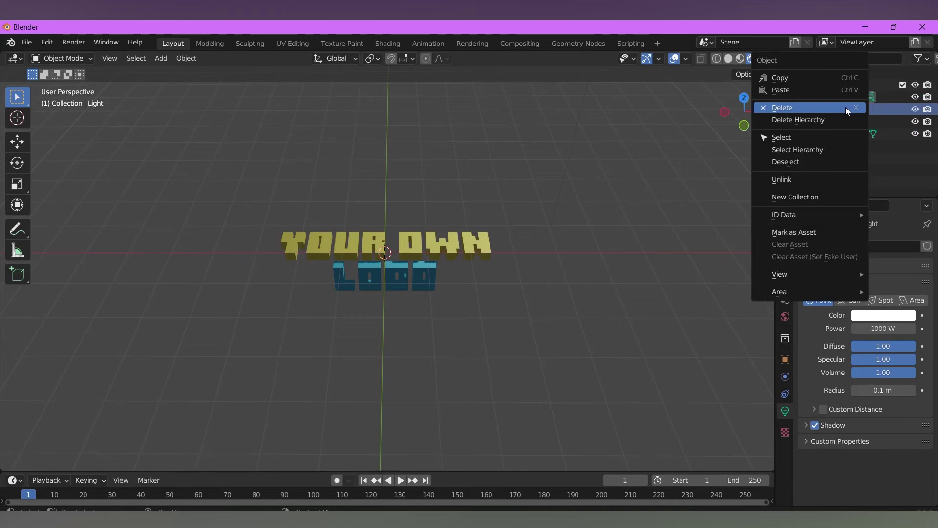
pyautogui.click(808, 104)
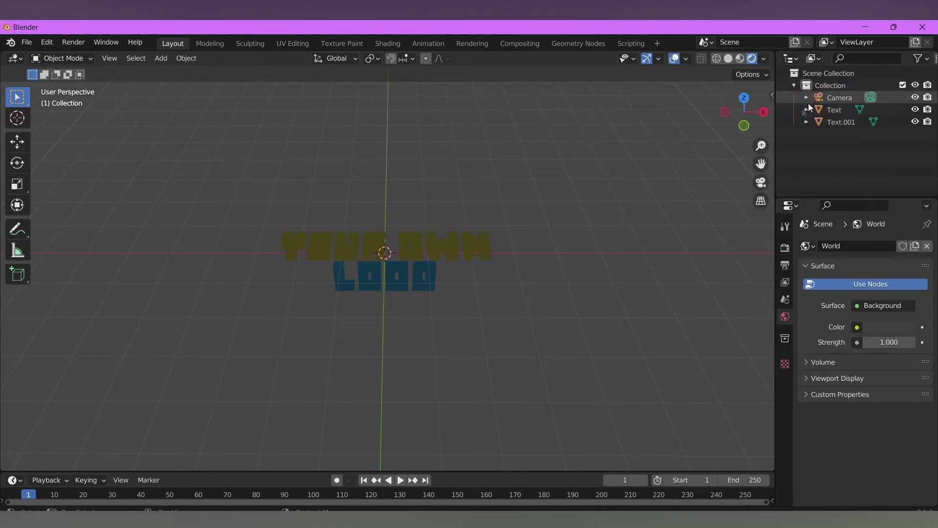
pyautogui.rightClick(843, 96)
pyautogui.click(843, 96)
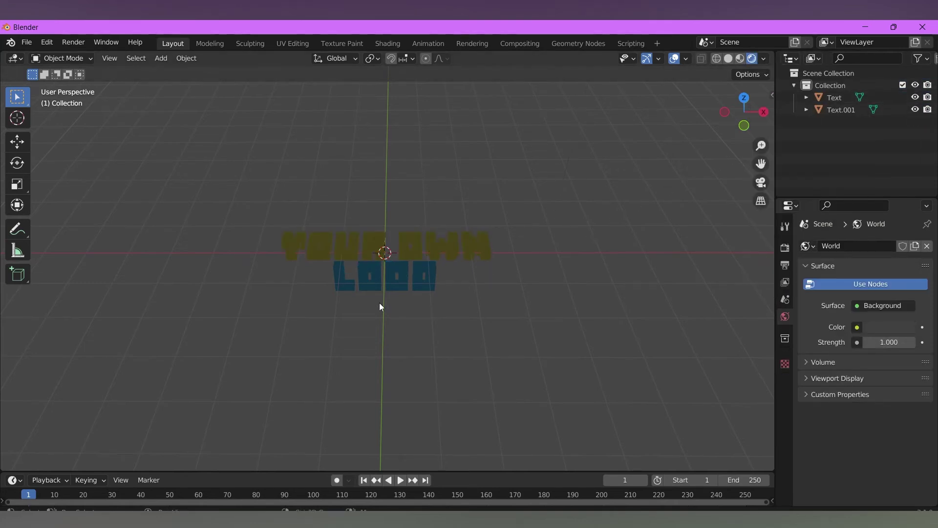
# - Add a Sun light to the scene
pyautogui.hotkey('shift', 'a')
pyautogui.moveTo(369, 405)
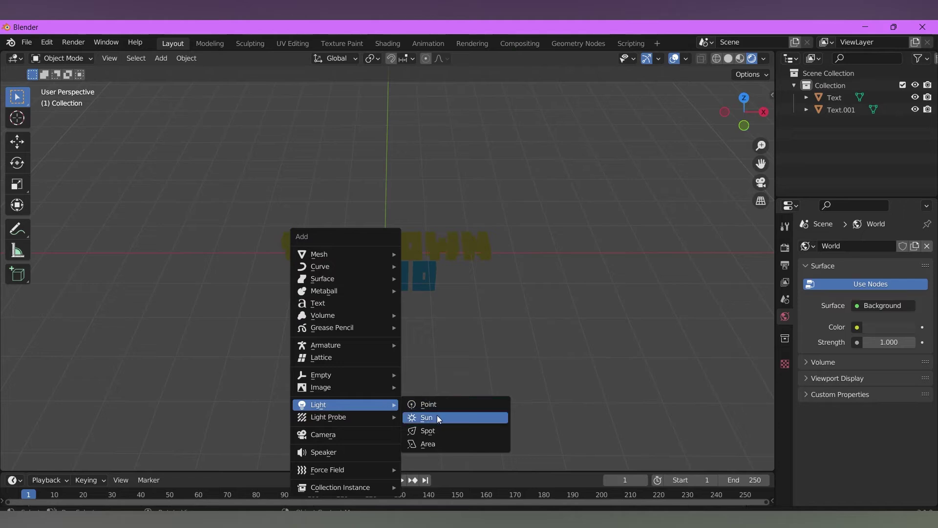
pyautogui.click(436, 416)
pyautogui.scroll(2, 437, 354)
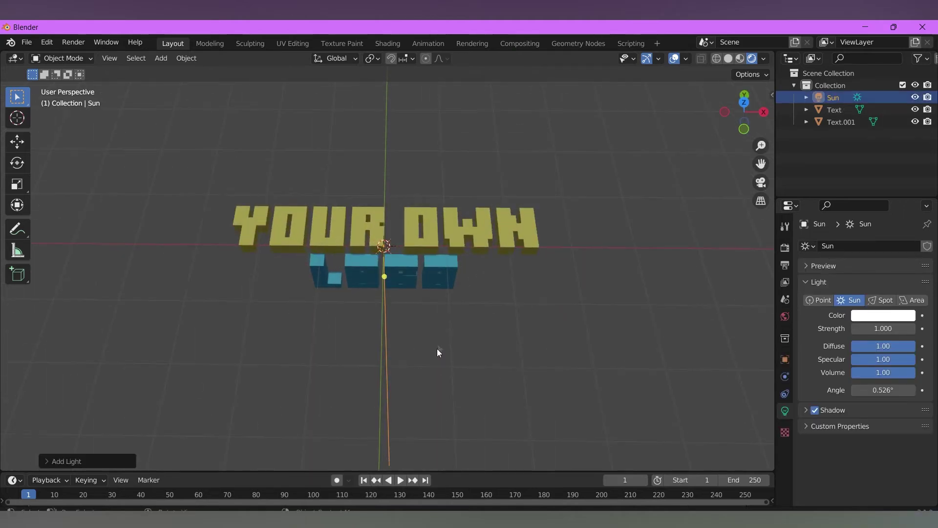
pyautogui.moveTo(437, 348); pyautogui.dragTo(443, 331, button='middle')
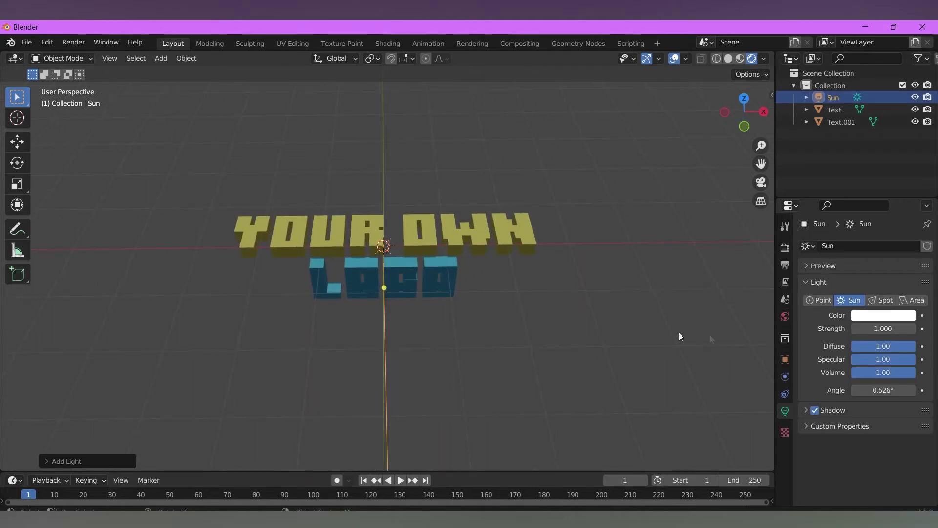
# - Turn off the sun's shadows and set its strength to 1.950 and angle to 155°
pyautogui.click(815, 411)
pyautogui.scroll(3, 621, 362)
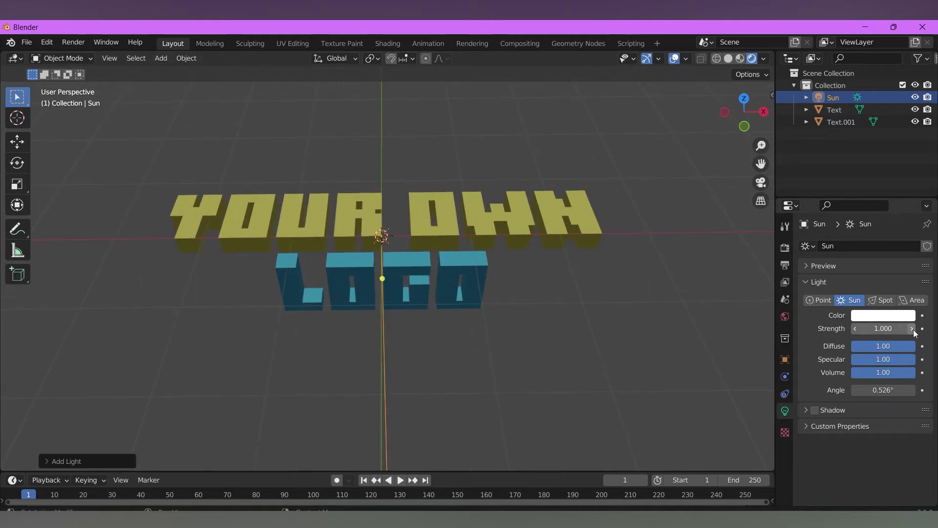
pyautogui.moveTo(883, 390); pyautogui.dragTo(910, 390)
pyautogui.moveTo(864, 329); pyautogui.dragTo(902, 328)
pyautogui.moveTo(883, 389)
pyautogui.mouseDown()
pyautogui.moveTo(914, 390)
pyautogui.moveTo(883, 389)
pyautogui.mouseUp()
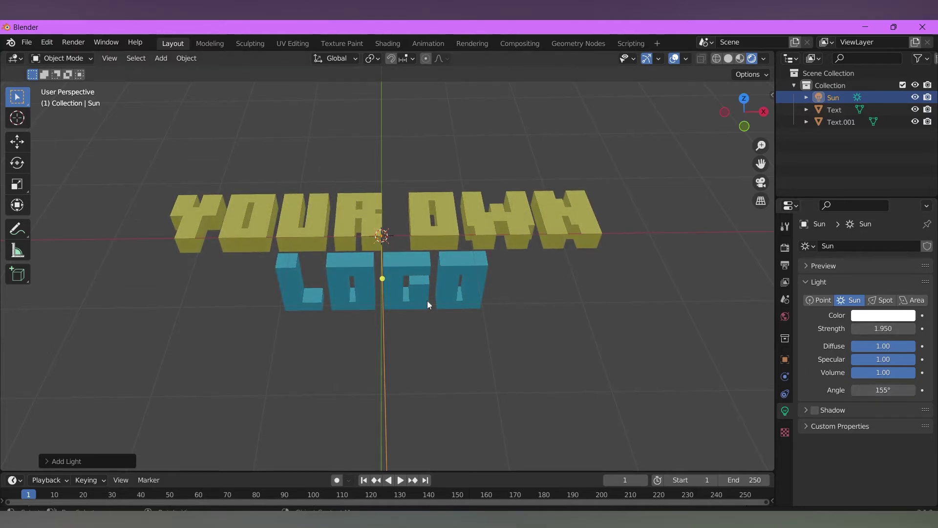
pyautogui.moveTo(427, 300)
pyautogui.mouseDown(button='middle')
pyautogui.moveTo(424, 260)
pyautogui.moveTo(424, 319)
pyautogui.mouseUp(button='middle')
pyautogui.scroll(-5, 424, 318)
pyautogui.click(423, 320)
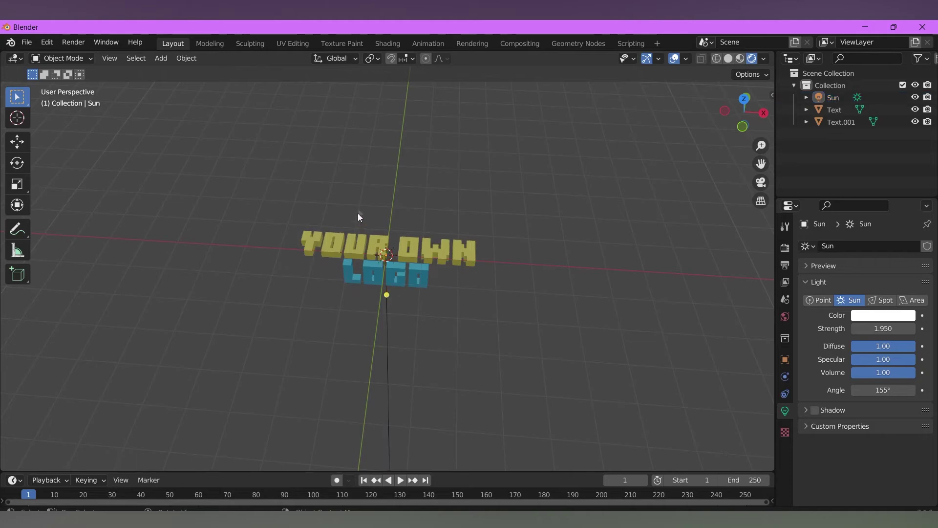
# - Add a camera to the scene
pyautogui.hotkey('shift', 'a')
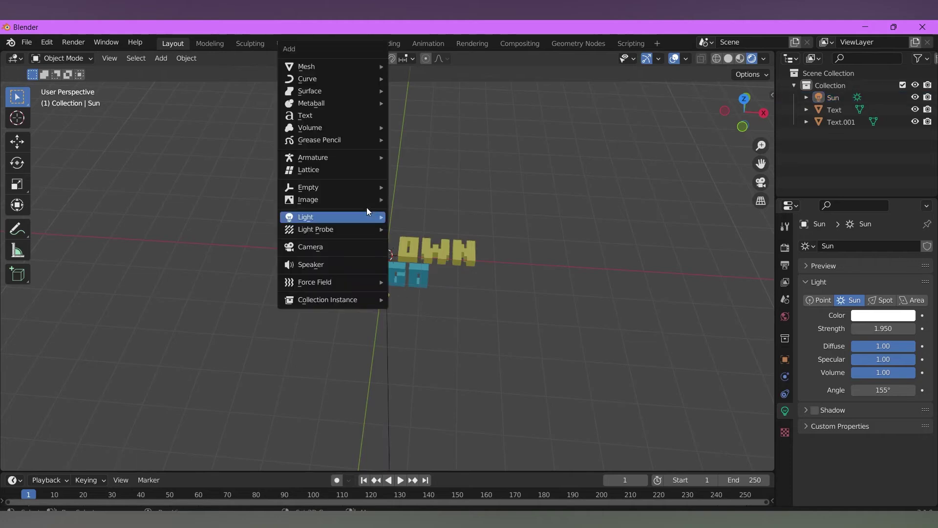
pyautogui.click(355, 250)
pyautogui.moveTo(360, 255); pyautogui.dragTo(400, 271, button='middle')
pyautogui.scroll(2, 400, 271)
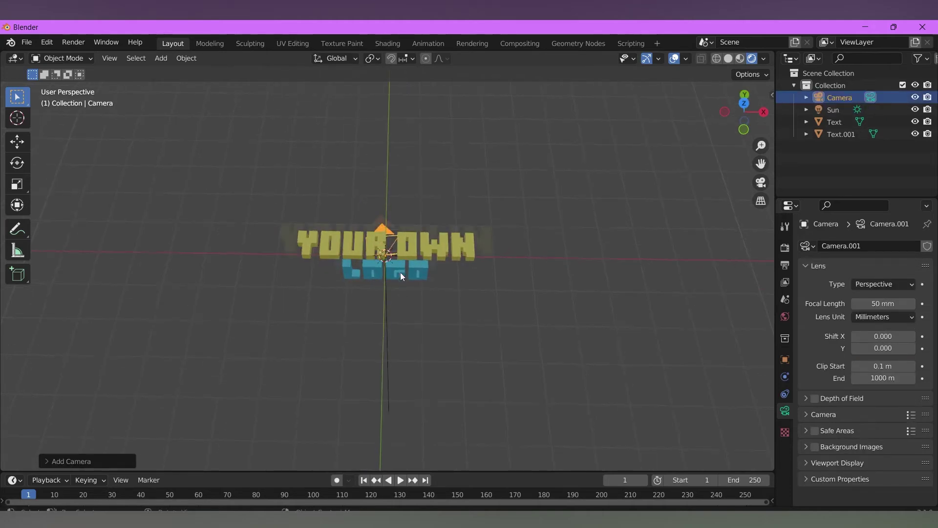
# - Reset the camera's X, Y and Z rotation to 0
pyautogui.click(785, 361)
pyautogui.doubleClick(877, 323)
pyautogui.write('0')
pyautogui.press('Return')
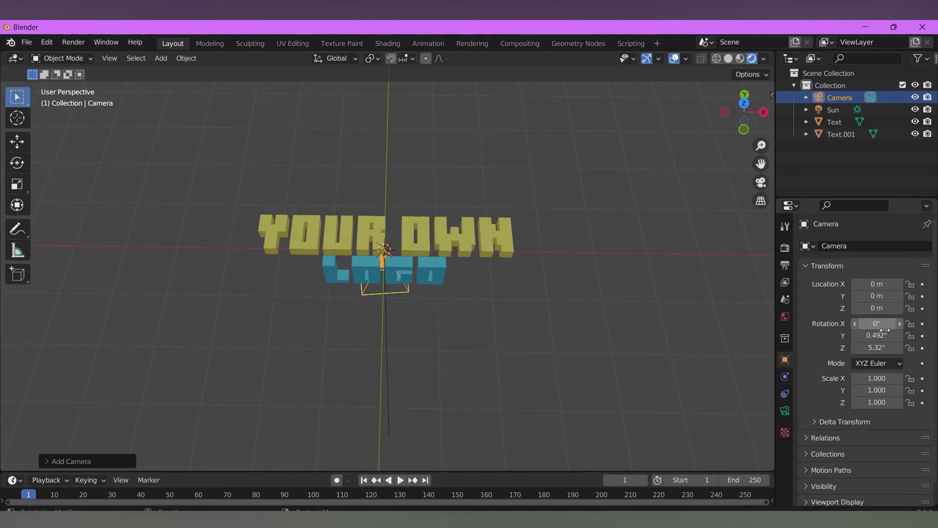
pyautogui.doubleClick(883, 336)
pyautogui.write('0')
pyautogui.press('Tab')
pyautogui.write('0')
pyautogui.press('Return')
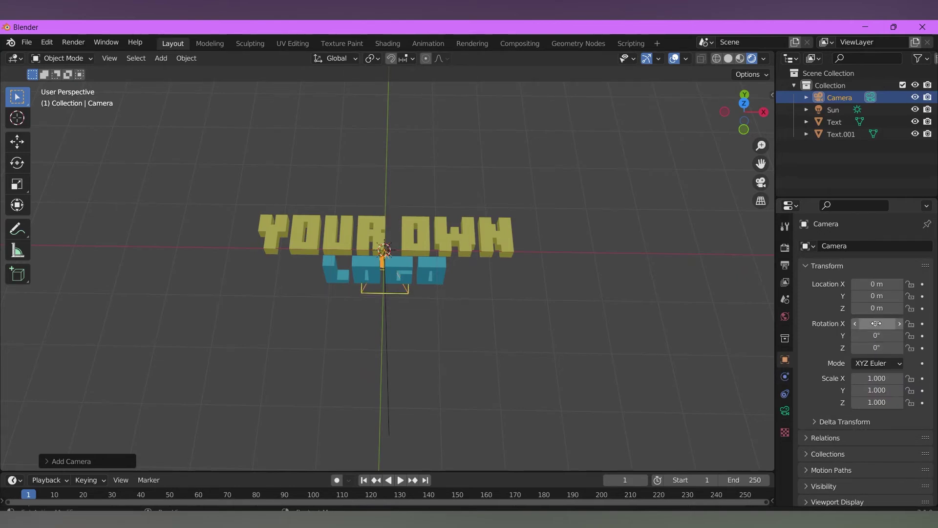
# - Place the camera at Y -2.0035 m and Z 4.3059 m, then view through it
pyautogui.press('g')
pyautogui.press('y')
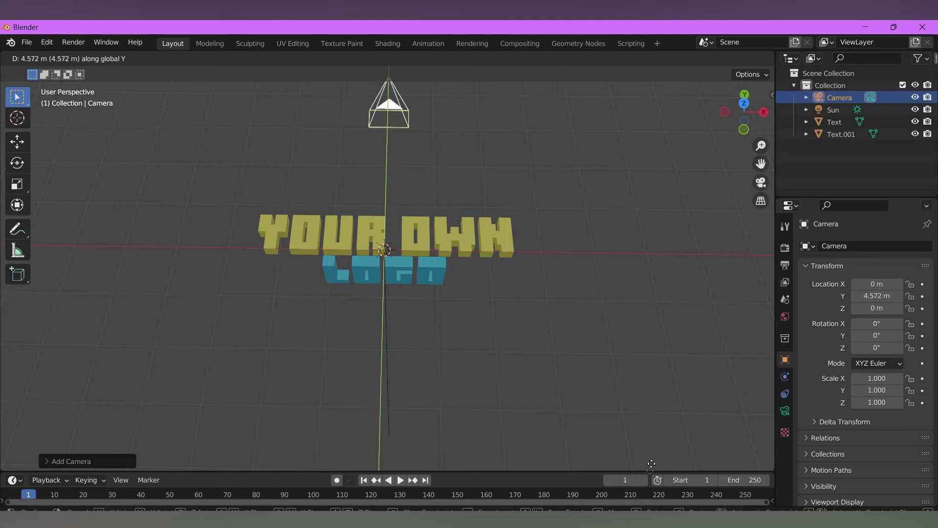
pyautogui.rightClick(585, 320)
pyautogui.press('g')
pyautogui.press('y')
pyautogui.click(577, 428)
pyautogui.keyDown('shift'); pyautogui.moveTo(577, 351); pyautogui.dragTo(575, 320, button='middle'); pyautogui.keyUp('shift')
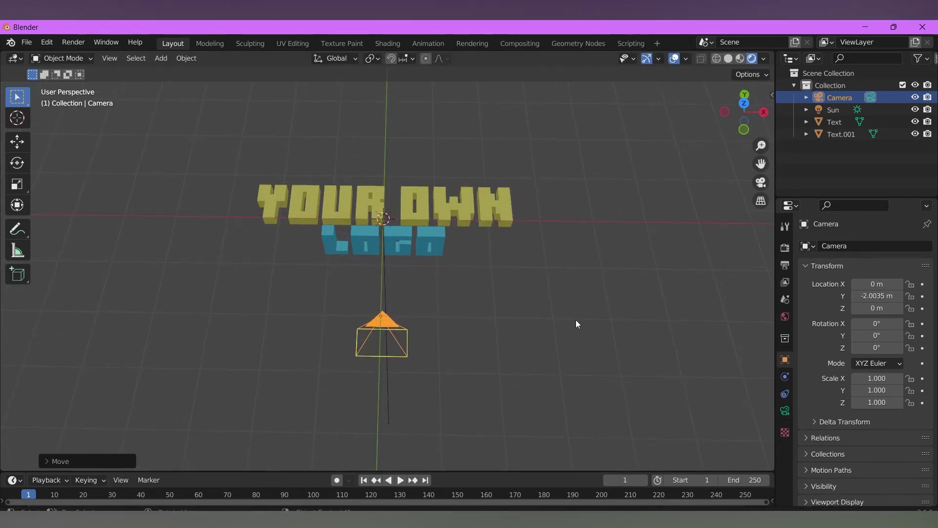
pyautogui.press('g')
pyautogui.press('z')
pyautogui.click(559, 171)
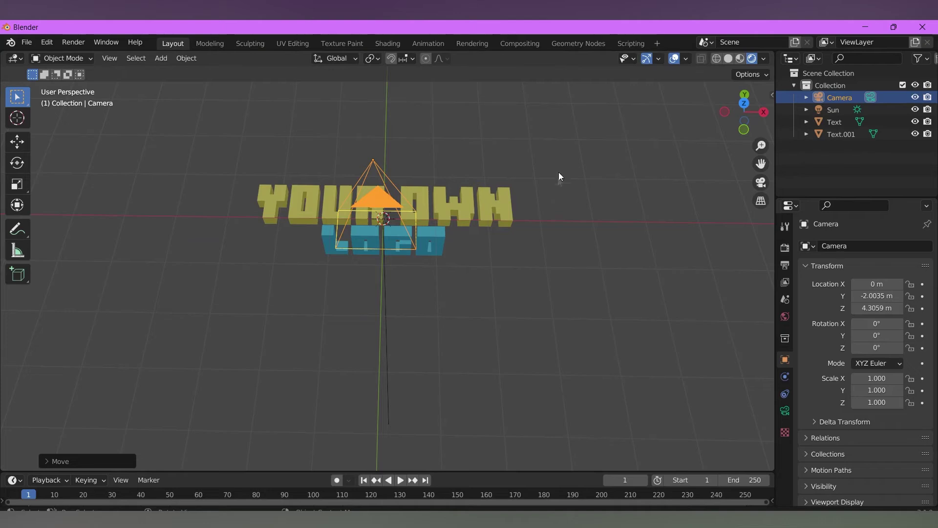
pyautogui.press('KP_0')
pyautogui.press('g')
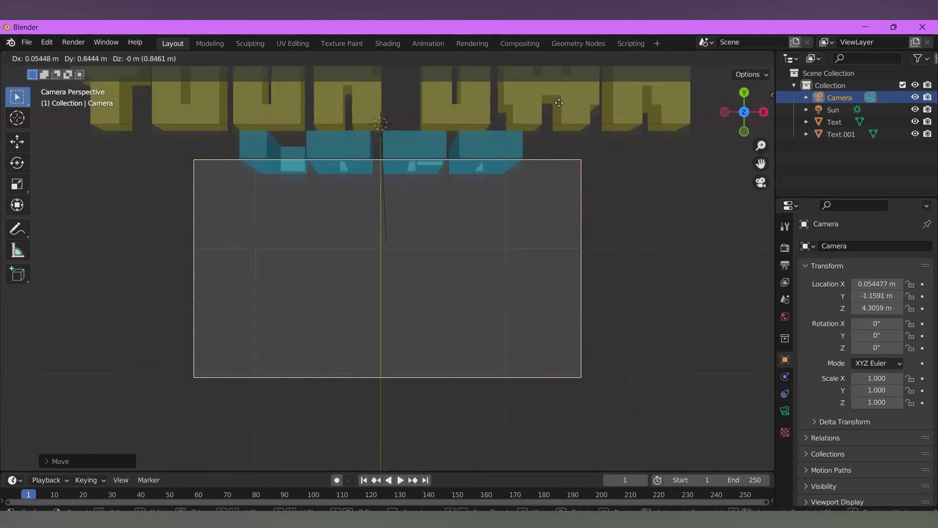
pyautogui.press('Escape')
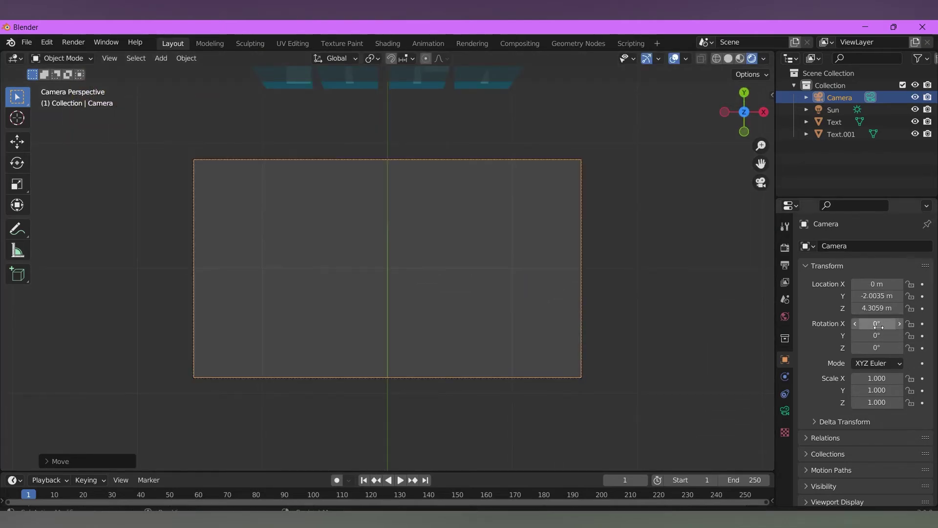
# - Tilt the camera 40° on X and move it to Z 6.3157 m, Y -5.244 m, centring the logo
pyautogui.click(878, 325)
pyautogui.write('40')
pyautogui.press('Return')
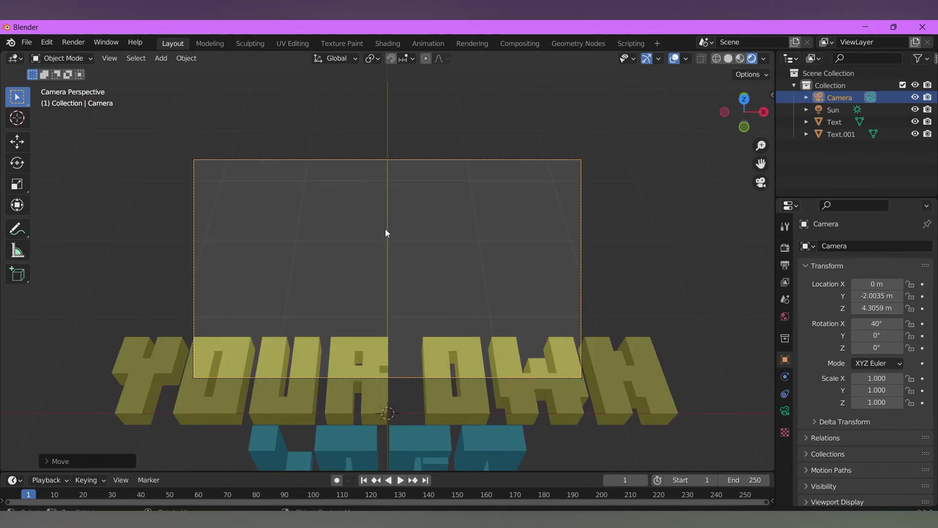
pyautogui.press('g')
pyautogui.press('z')
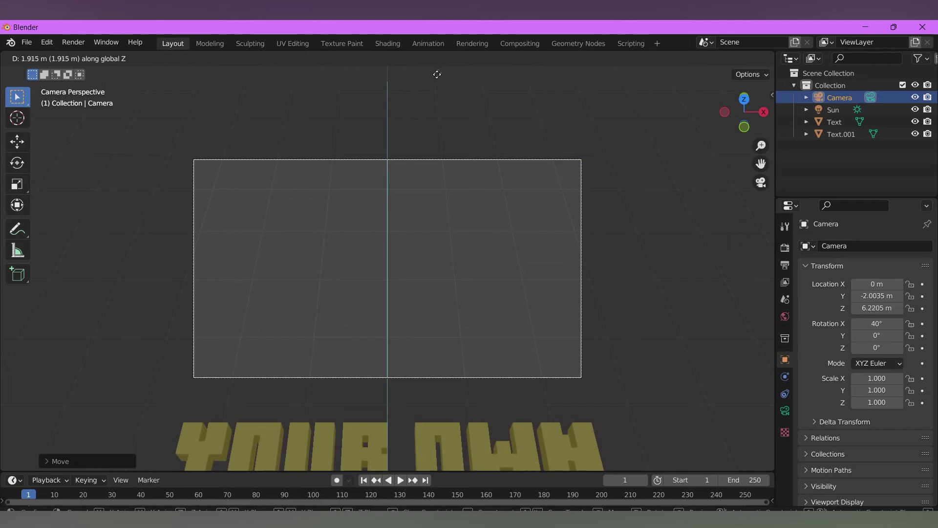
pyautogui.click(437, 73)
pyautogui.press('g')
pyautogui.press('y')
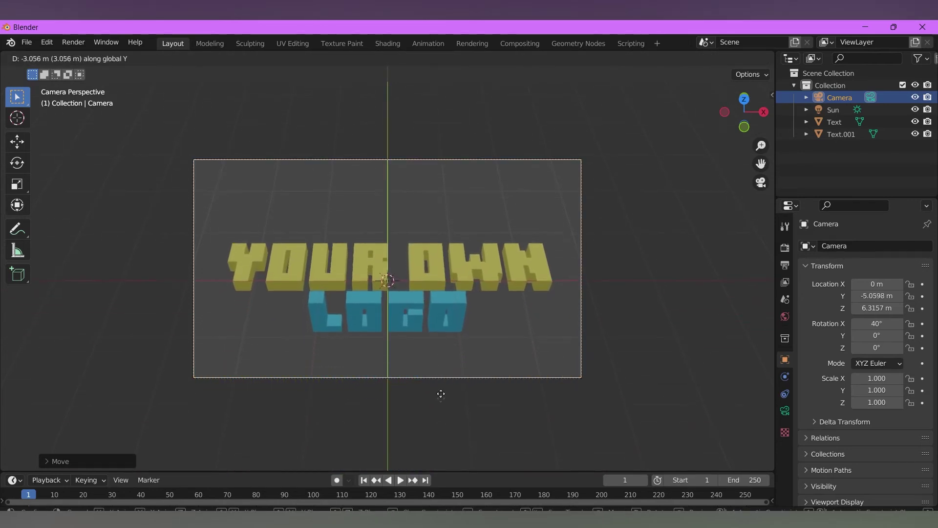
pyautogui.click(451, 418)
pyautogui.moveTo(581, 285); pyautogui.dragTo(580, 270, button='middle')
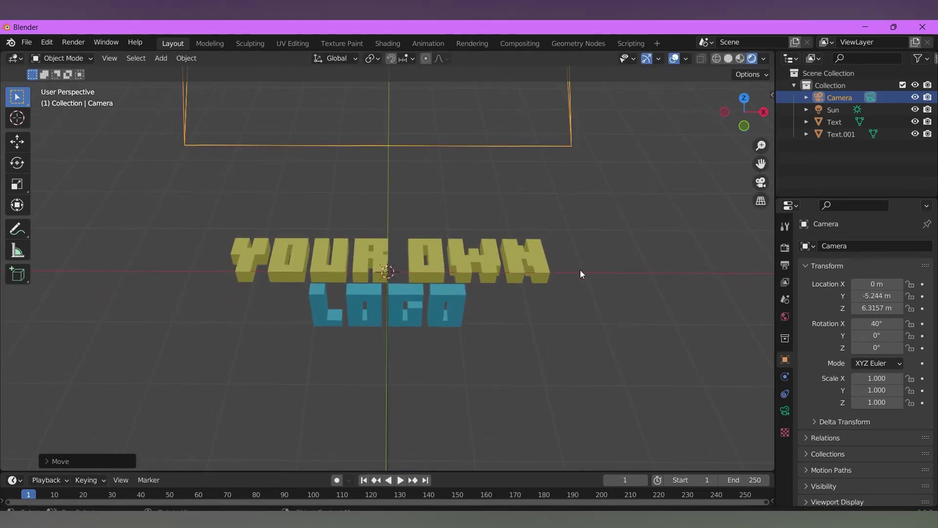
# - Return to the camera view and tick Transparent under Film in Render Properties
pyautogui.press('KP_0')
pyautogui.click(785, 264)
pyautogui.click(785, 247)
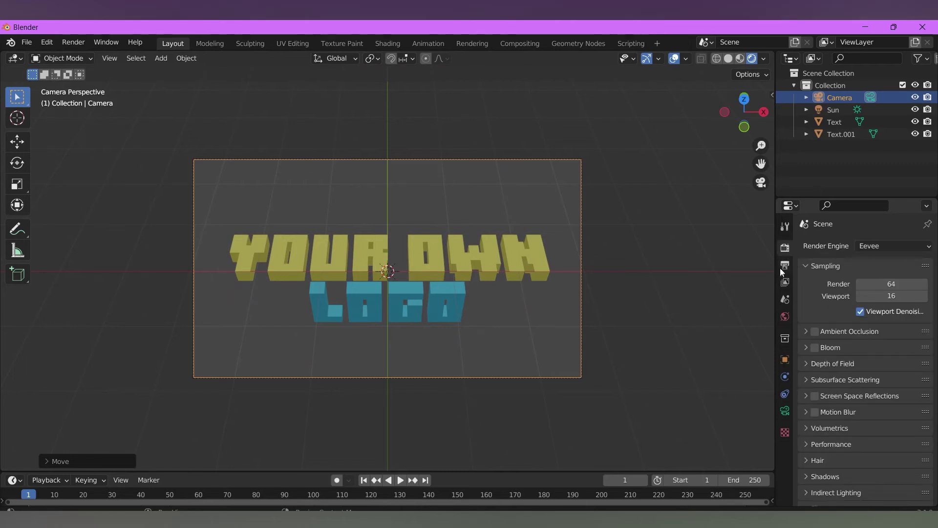
pyautogui.keyDown('shift'); pyautogui.moveTo(682, 295); pyautogui.dragTo(696, 275, button='middle'); pyautogui.keyUp('shift')
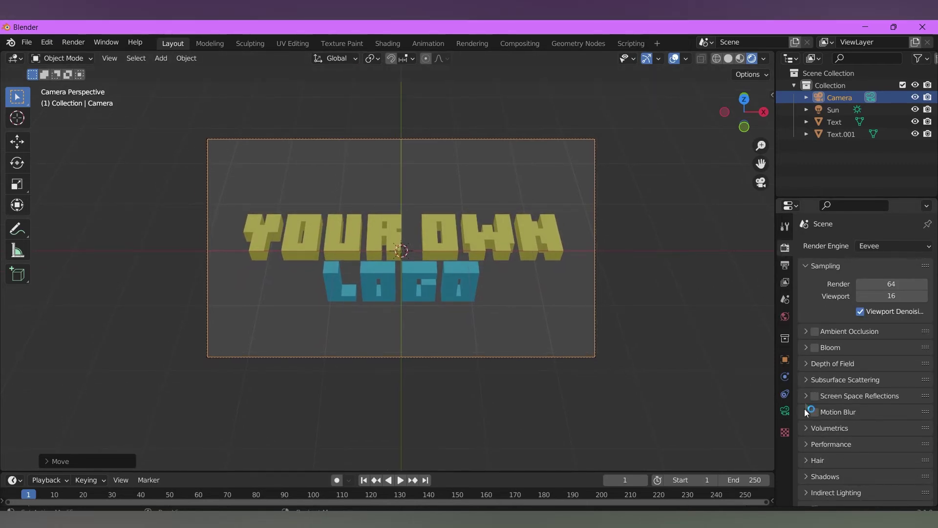
pyautogui.scroll(-3, 804, 455)
pyautogui.click(813, 450)
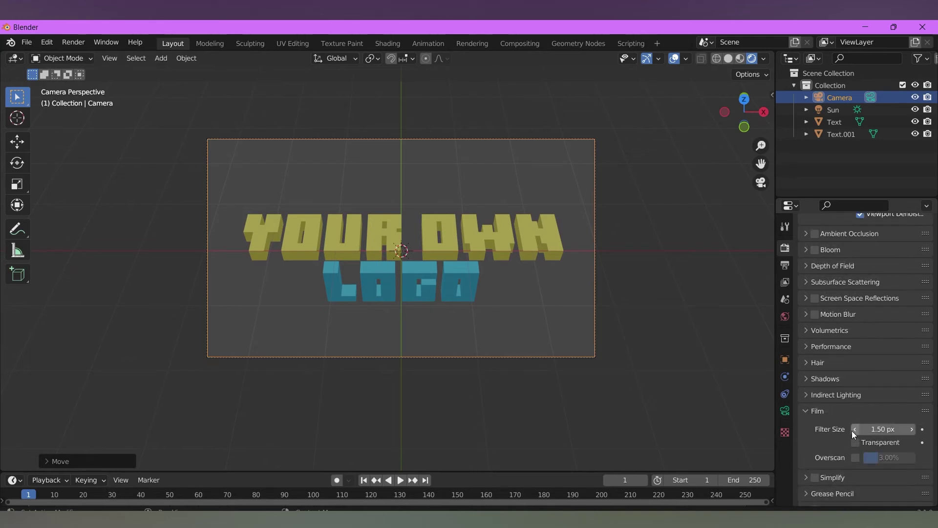
pyautogui.click(855, 442)
# - Recentre the camera frame and render the logo as an image
pyautogui.keyDown('shift'); pyautogui.moveTo(617, 359); pyautogui.dragTo(630, 400, button='middle'); pyautogui.keyUp('shift')
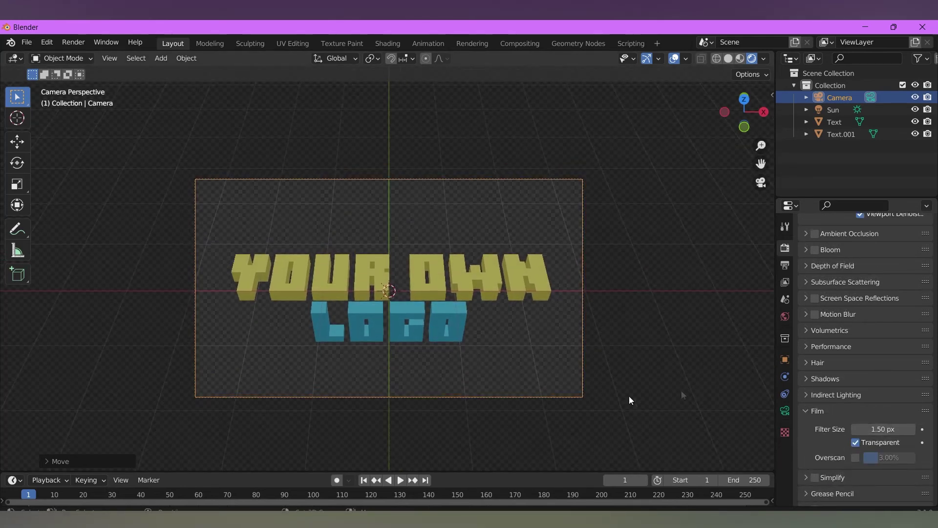
pyautogui.click(70, 42)
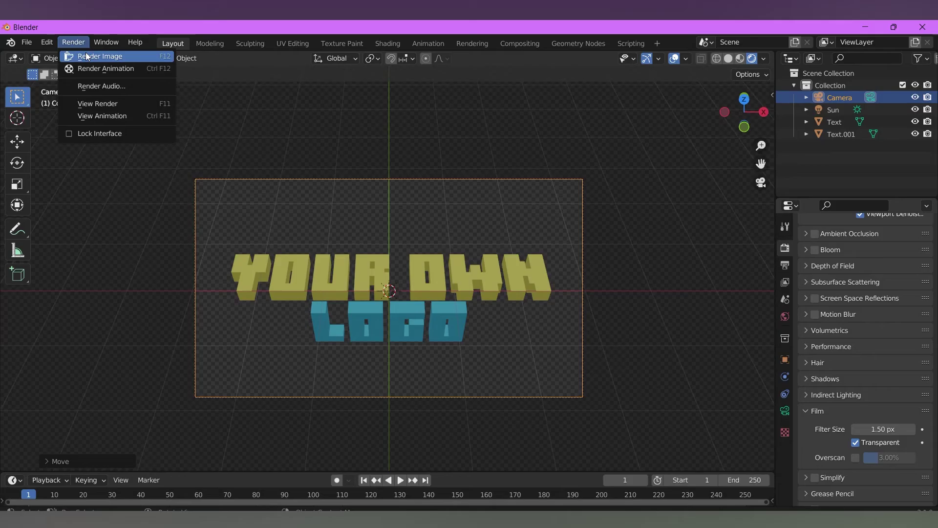
pyautogui.click(86, 54)
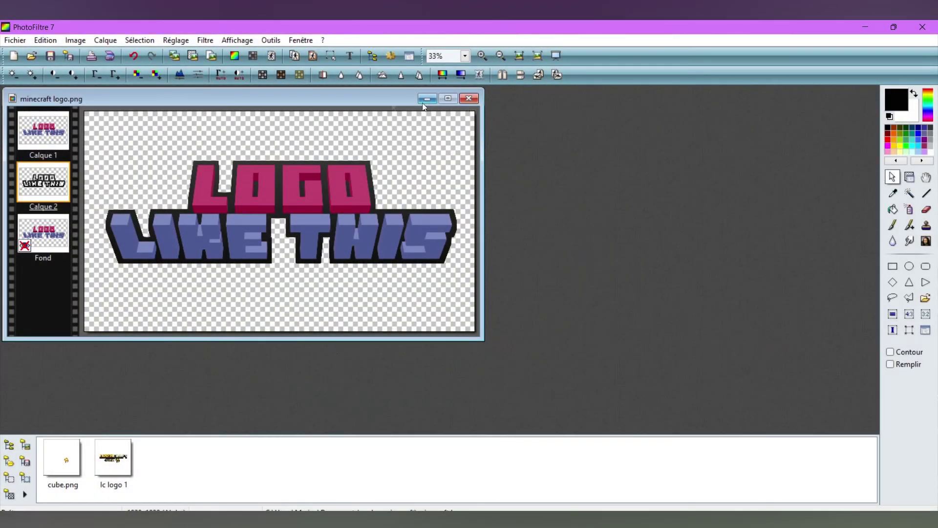
# - Bring up minecraft logo for video.png and duplicate the logo onto layer Calque 1
pyautogui.moveTo(352, 99); pyautogui.dragTo(680, 109)
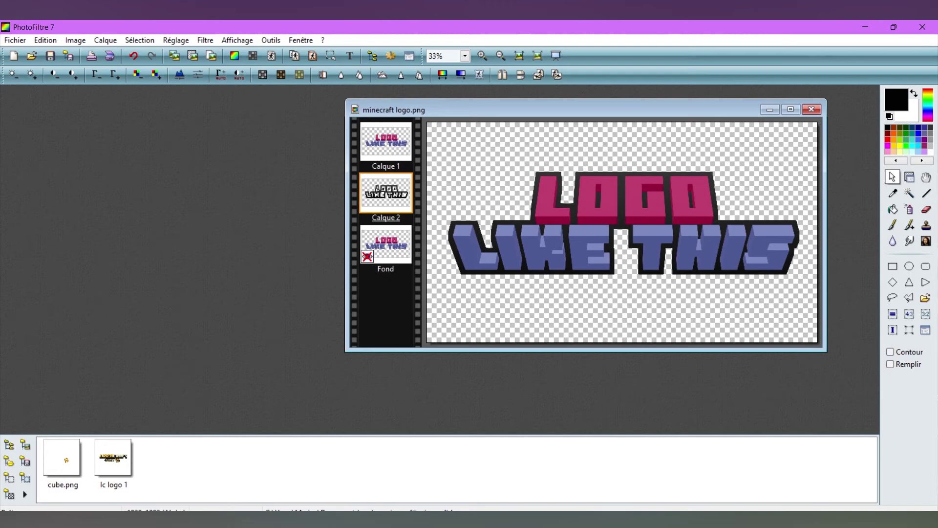
pyautogui.click(129, 519)
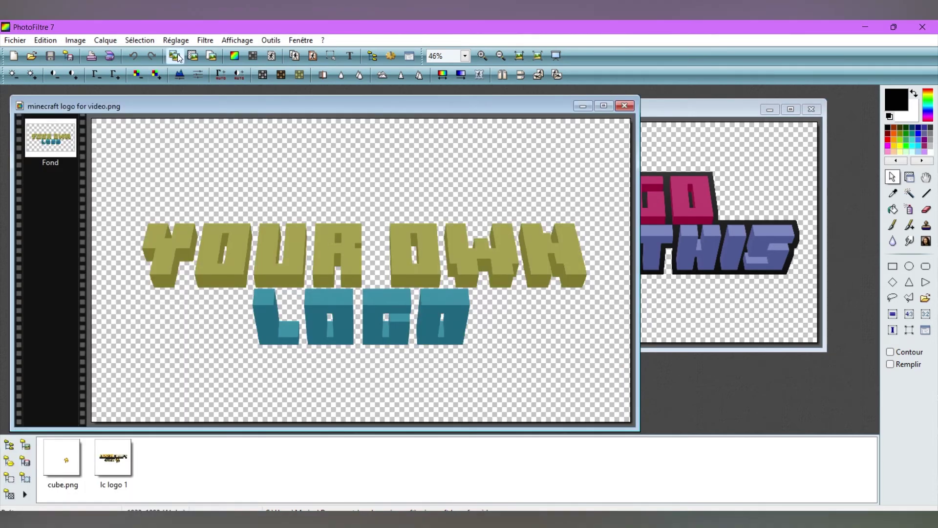
pyautogui.click(194, 55)
# - Hide the Fond background layer by unticking Visible
pyautogui.click(47, 181)
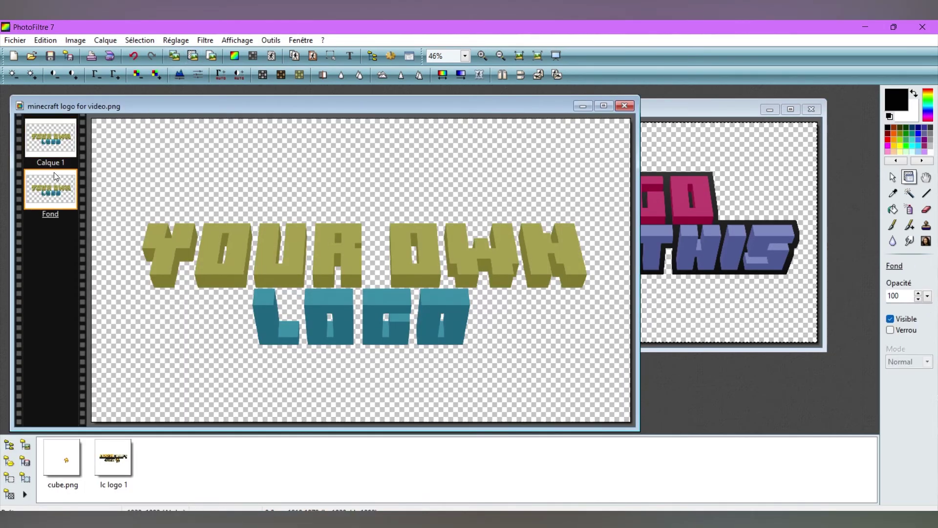
pyautogui.rightClick(55, 174)
pyautogui.click(73, 179)
# - Add a blank transparent 1920×1080 layer, Calque 2
pyautogui.click(111, 41)
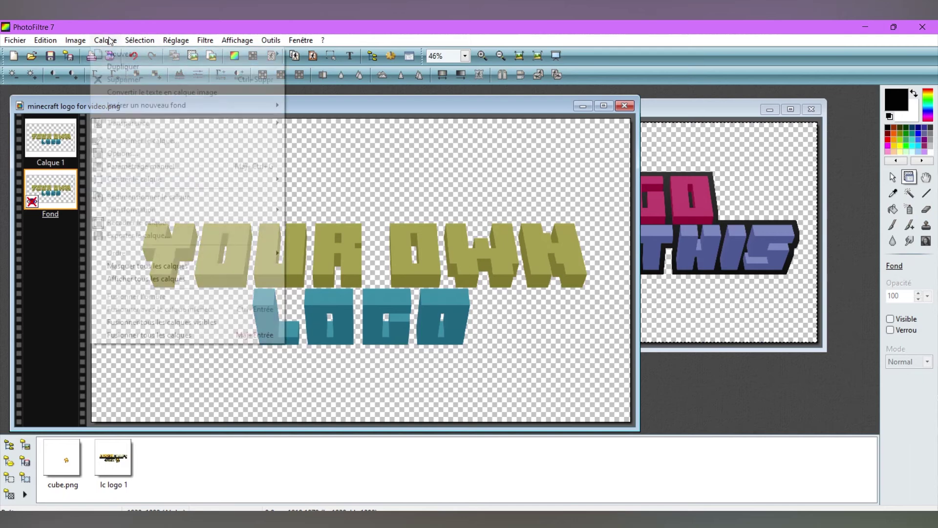
pyautogui.moveTo(189, 56)
pyautogui.click(312, 54)
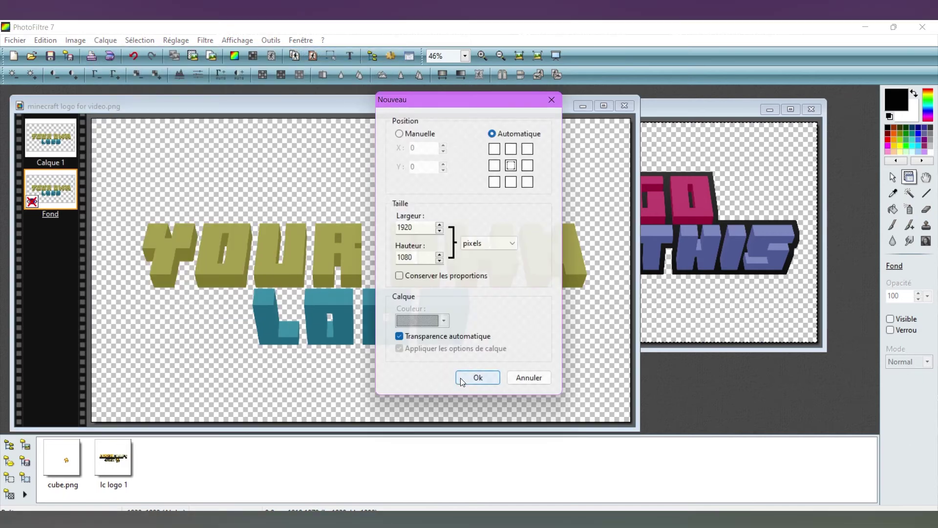
pyautogui.click(477, 377)
# - Select the logo's shape from Calque 1 with Sélectionner le calque, then make Calque 2 active
pyautogui.click(59, 136)
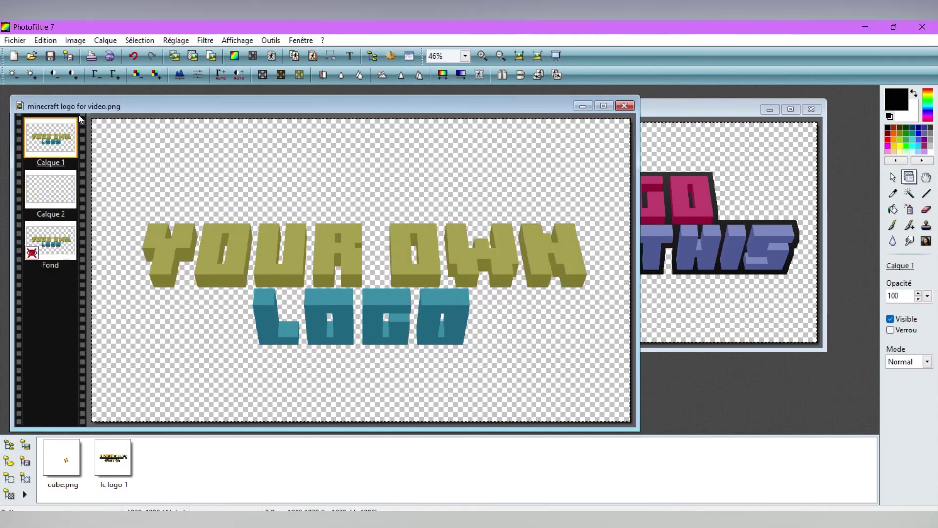
pyautogui.click(143, 40)
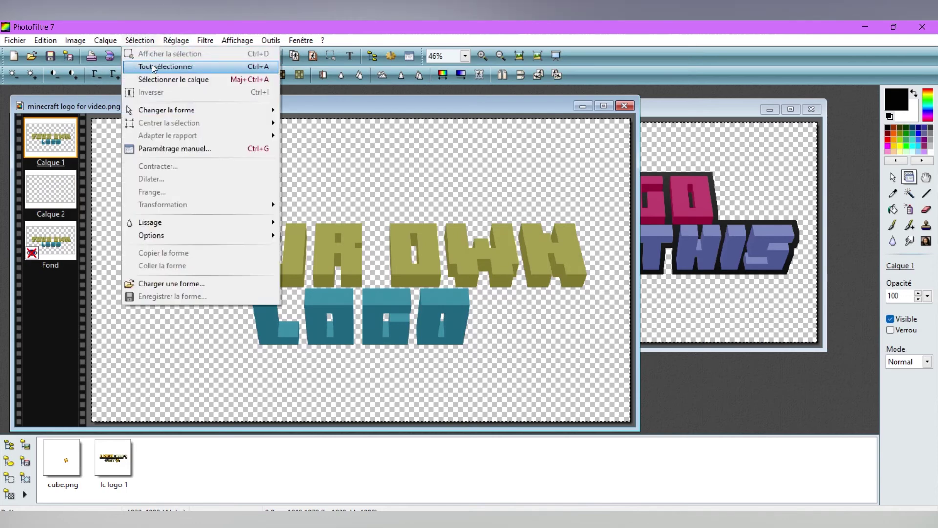
pyautogui.click(156, 75)
pyautogui.click(51, 190)
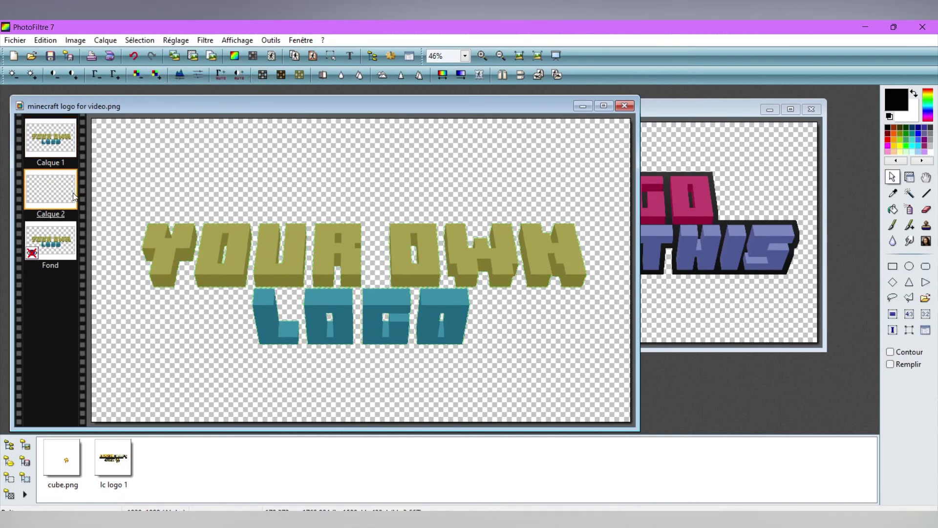
# - Stroke the logo selection on Calque 2 with a black Contour of width 45
pyautogui.rightClick(165, 239)
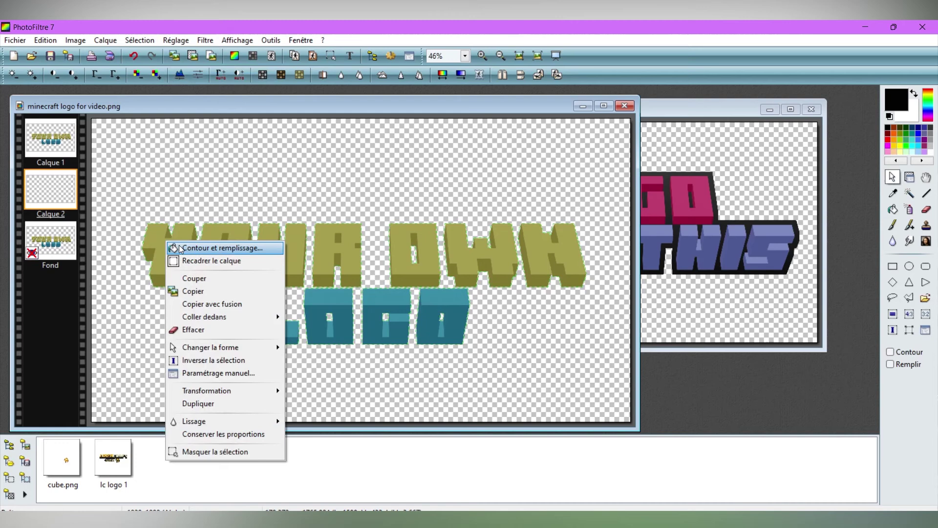
pyautogui.click(182, 248)
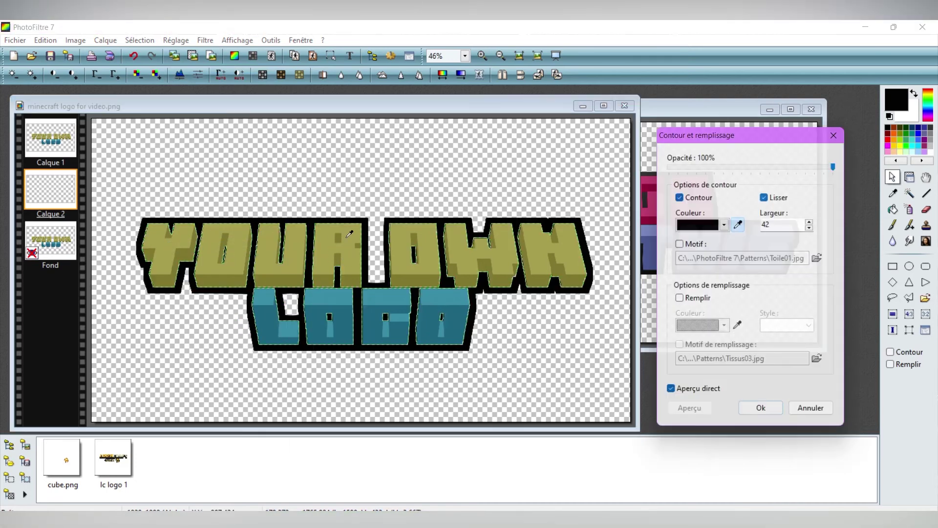
pyautogui.scroll(1, 345, 262)
pyautogui.press('Return')
pyautogui.scroll(1, 345, 262)
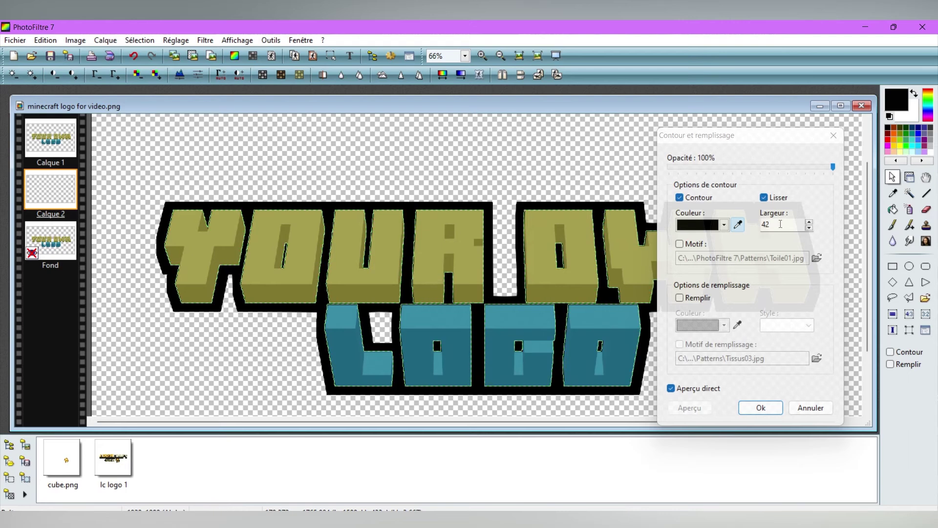
pyautogui.scroll(-2, 516, 211)
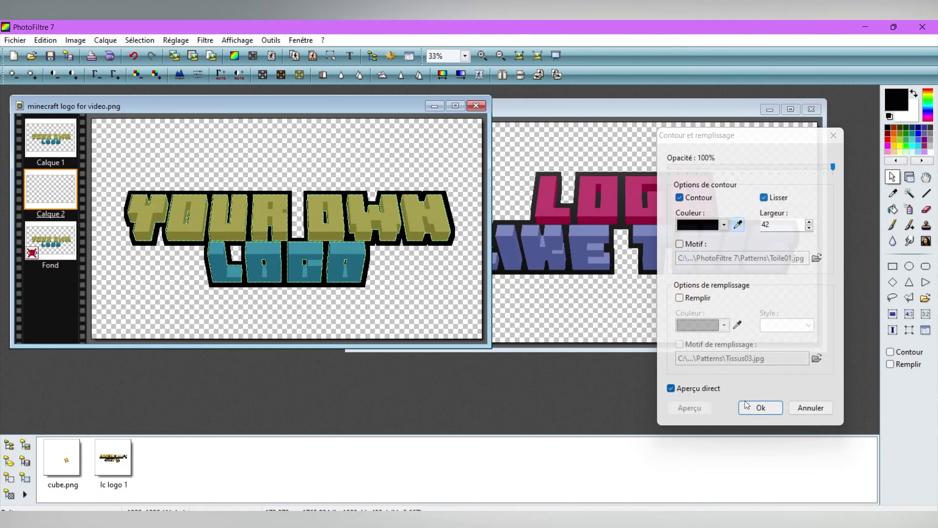
pyautogui.click(778, 225)
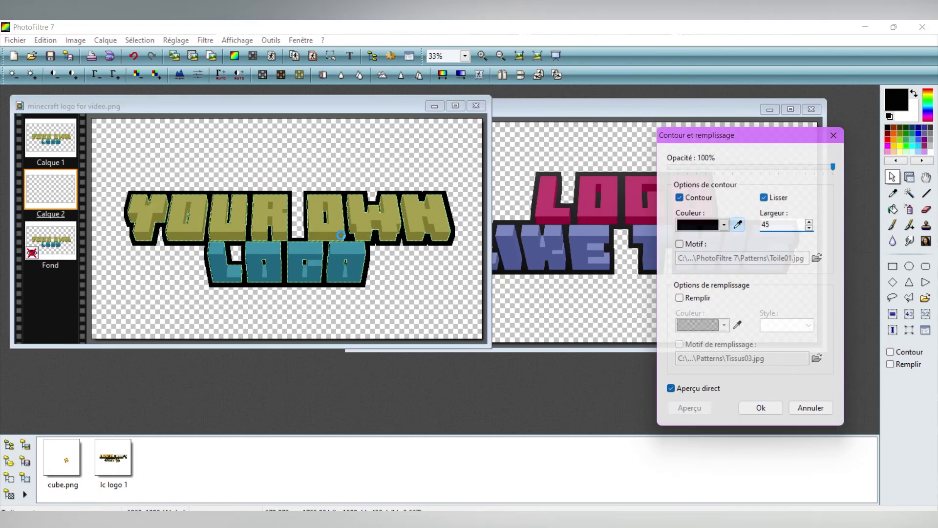
pyautogui.click(775, 410)
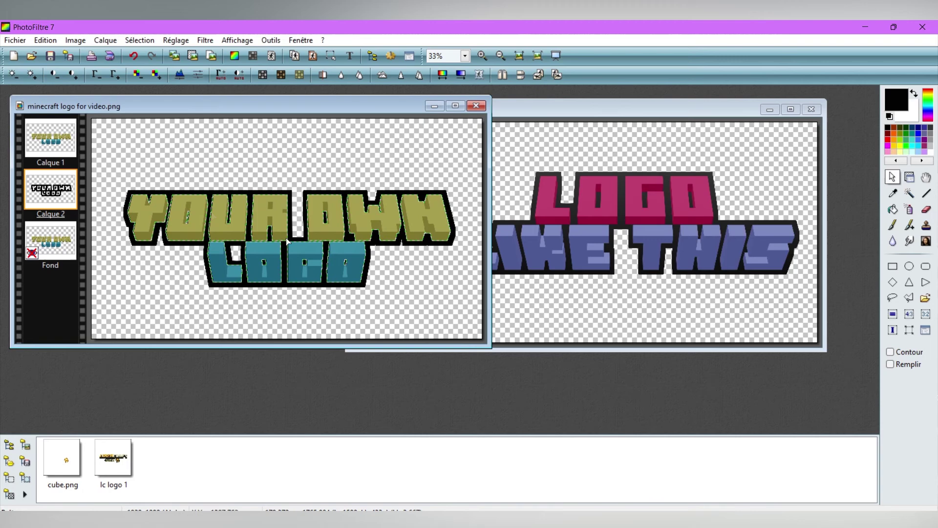
# - Switch to the Brush tool at size 25 and zoom in and out to inspect the outline
pyautogui.scroll(2, 166, 212)
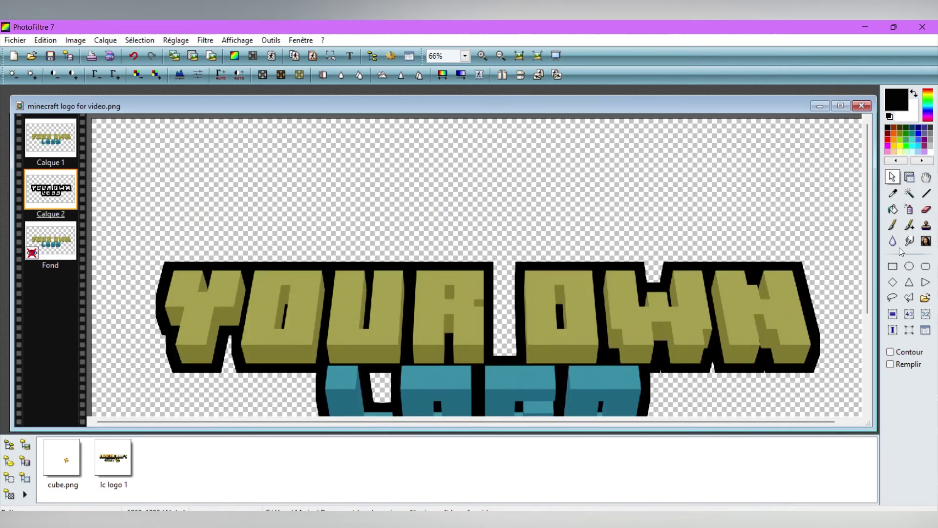
pyautogui.click(892, 225)
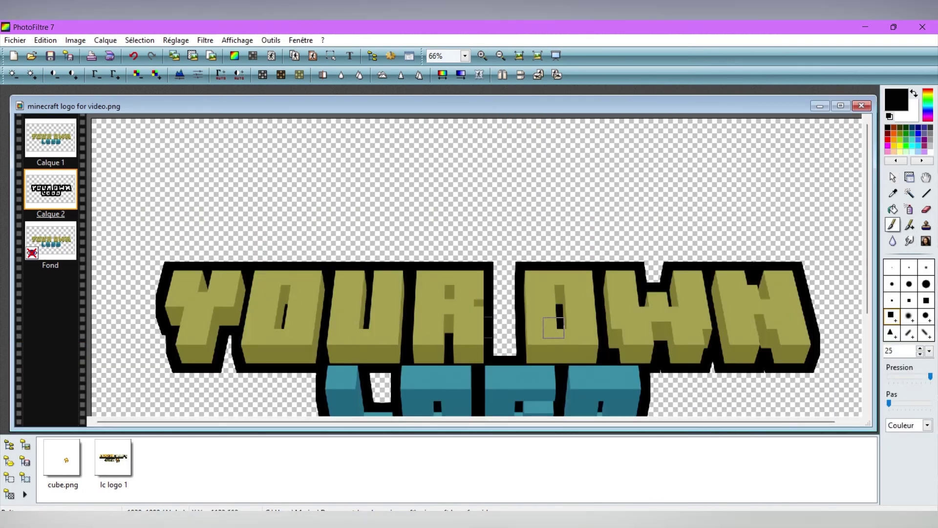
pyautogui.scroll(-1, 374, 372)
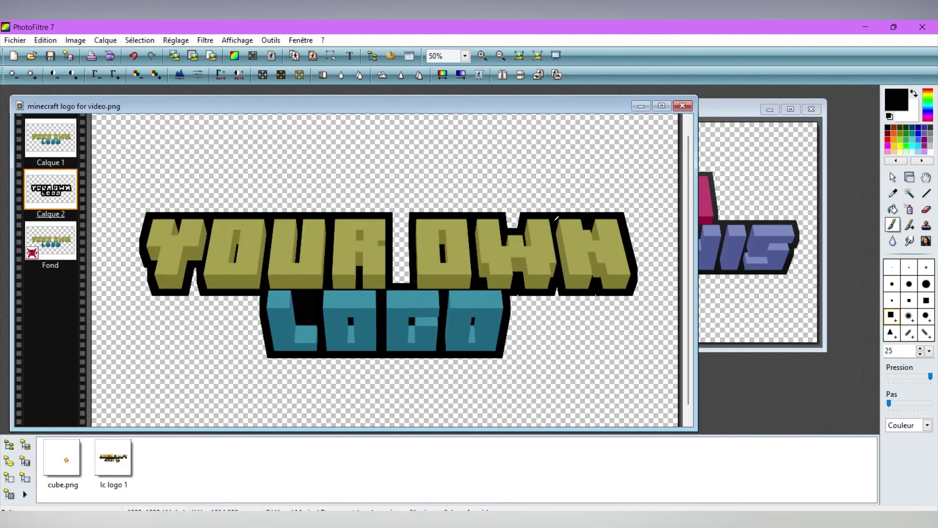
pyautogui.scroll(-1, 556, 218)
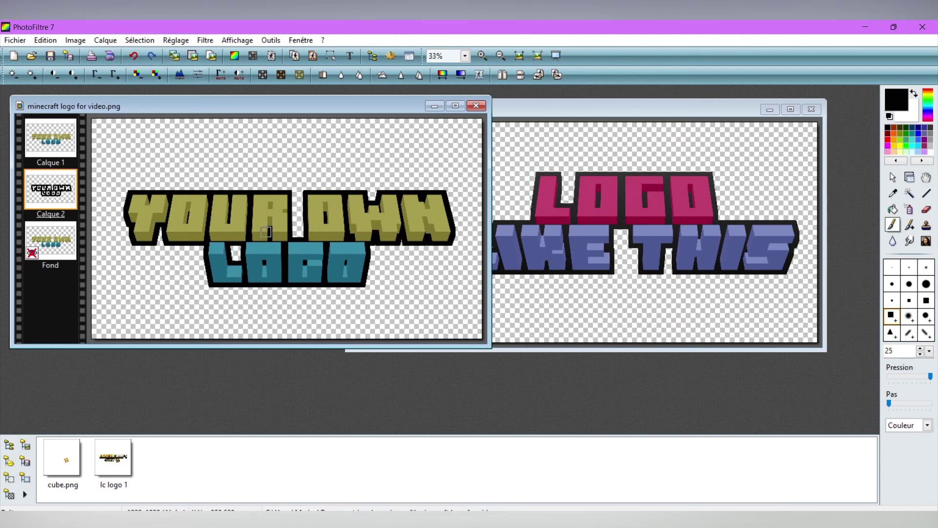
pyautogui.scroll(1, 266, 229)
pyautogui.scroll(-2, 326, 249)
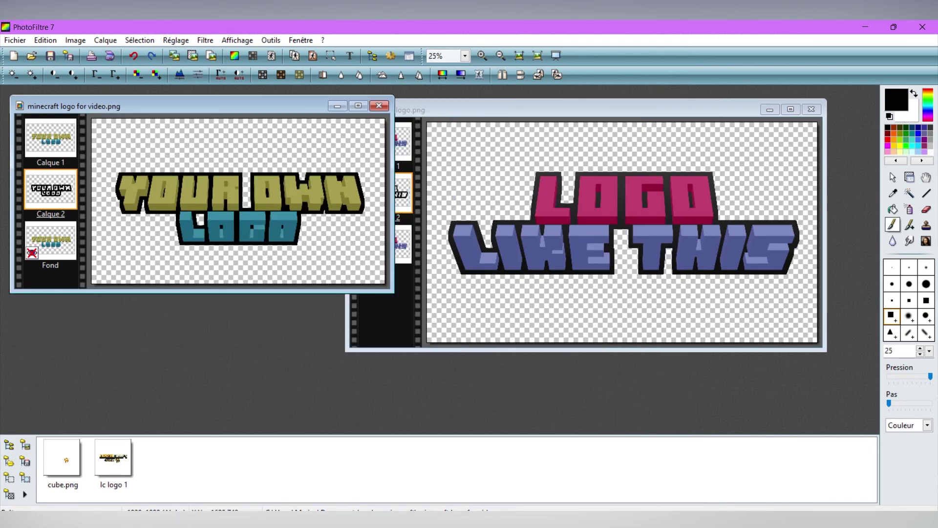
pyautogui.scroll(2, 236, 201)
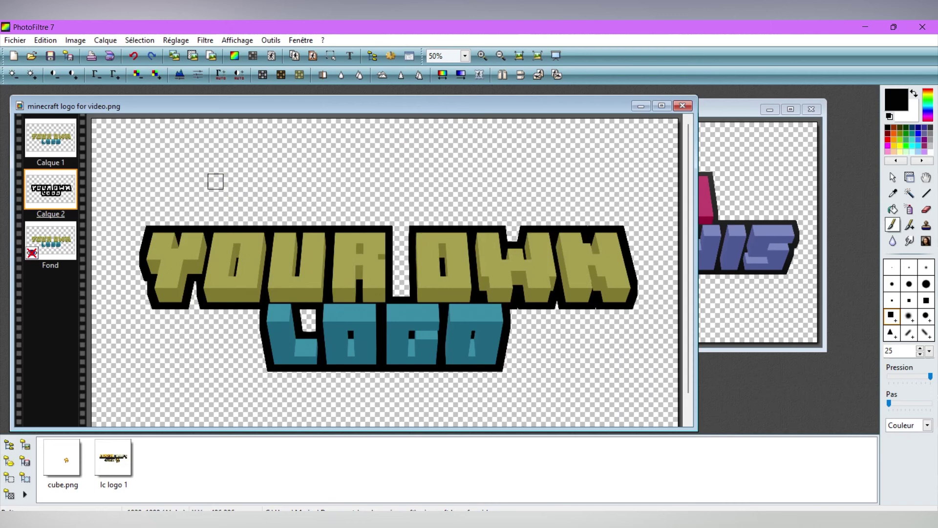
# - Select the painted outline with Sélectionner le calque and open the Dégradé gradient settings
pyautogui.click(139, 40)
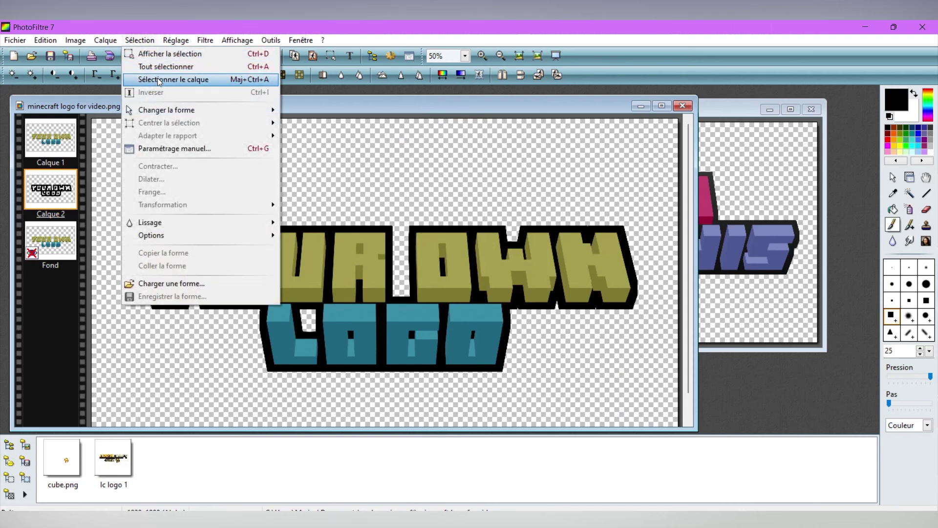
pyautogui.click(159, 80)
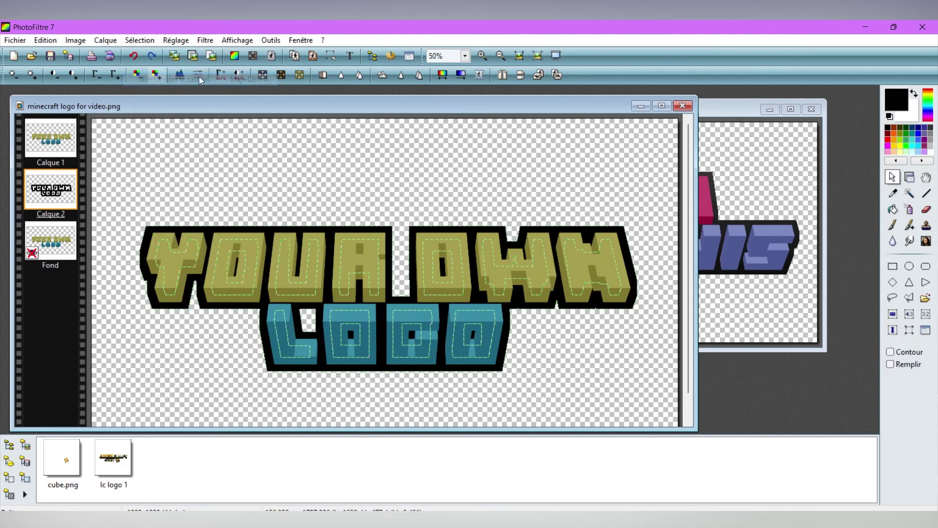
pyautogui.click(460, 74)
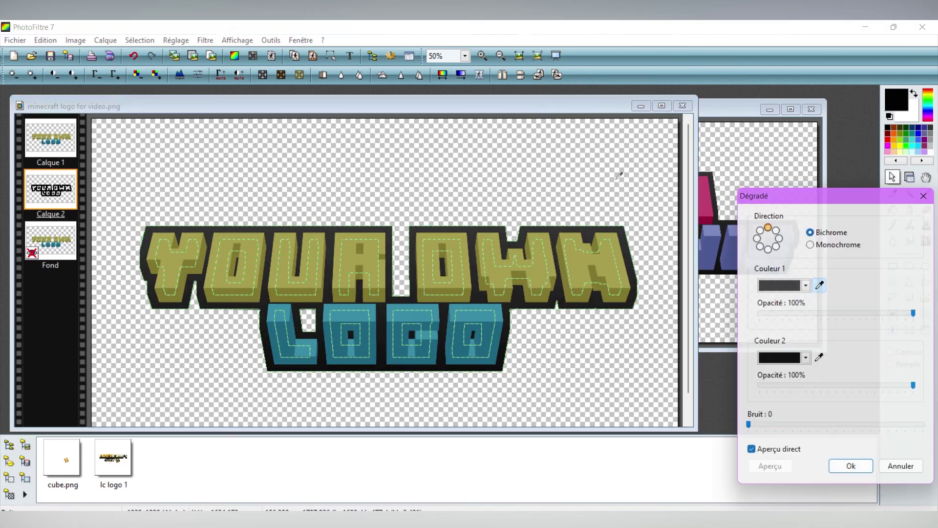
pyautogui.scroll(1, 395, 209)
# - Fill the outline with a gradient from dark grey (41,41,41) to near-black
pyautogui.click(781, 286)
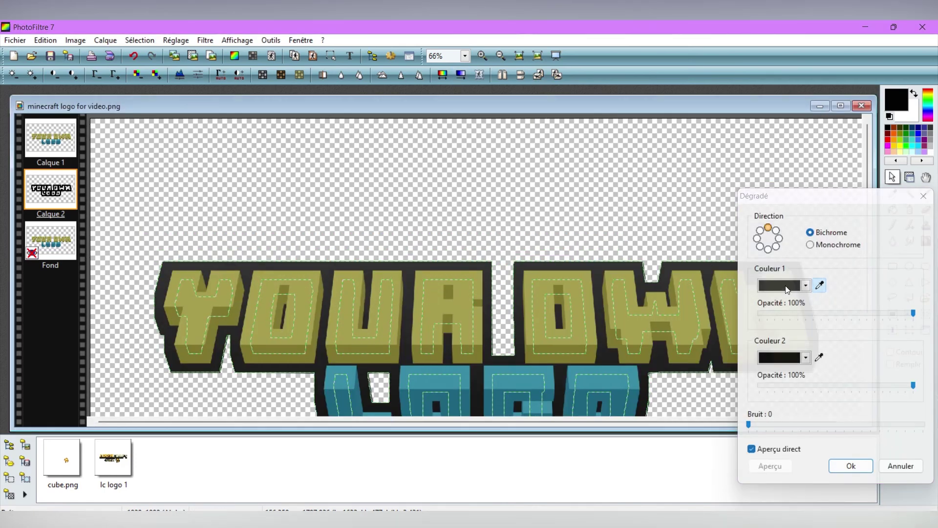
pyautogui.moveTo(598, 244); pyautogui.dragTo(599, 237)
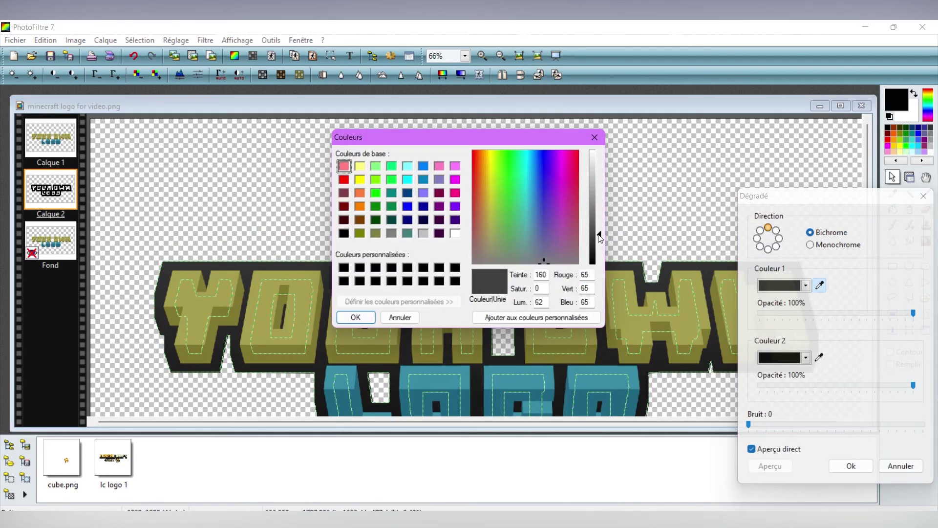
pyautogui.click(355, 318)
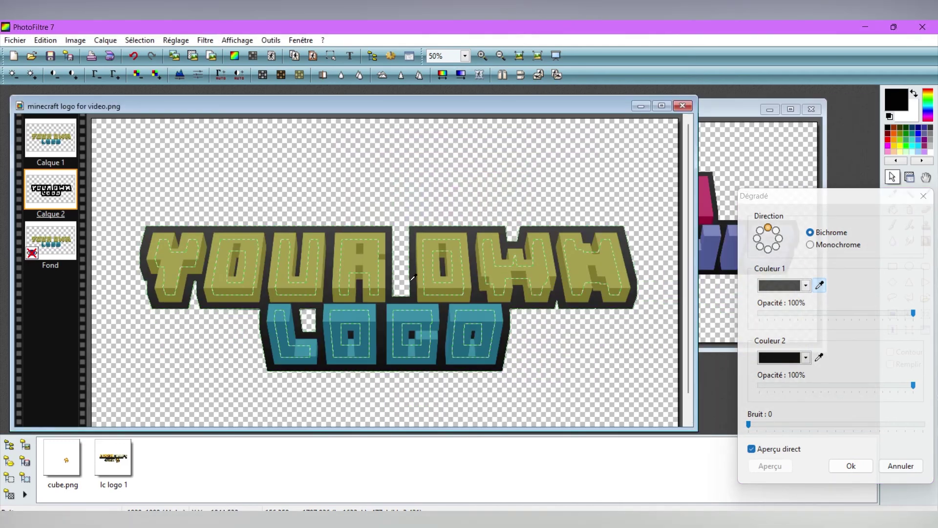
pyautogui.click(780, 286)
pyautogui.moveTo(599, 237); pyautogui.dragTo(598, 249)
pyautogui.click(364, 316)
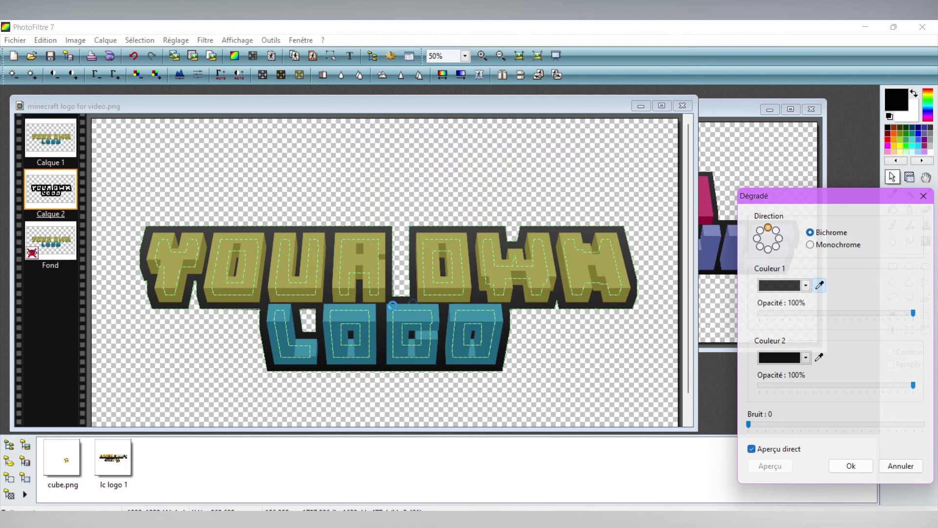
pyautogui.click(785, 359)
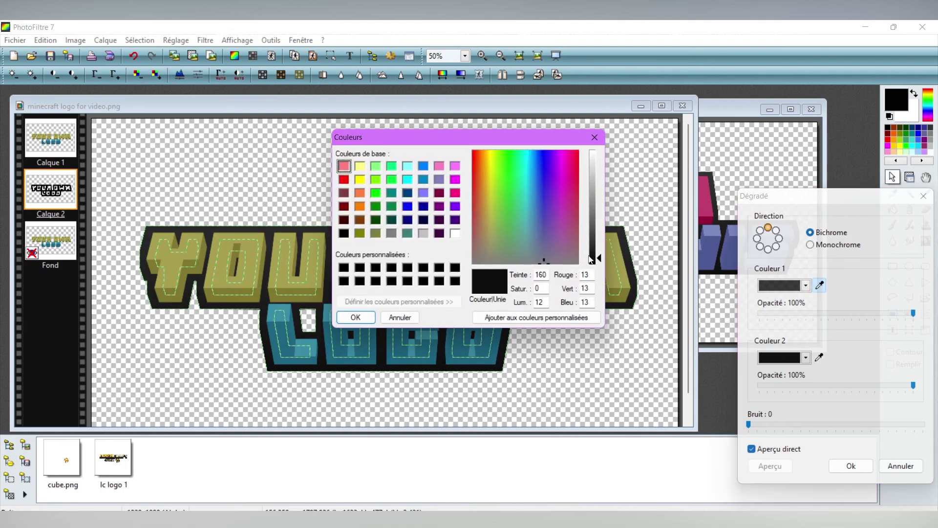
pyautogui.click(363, 316)
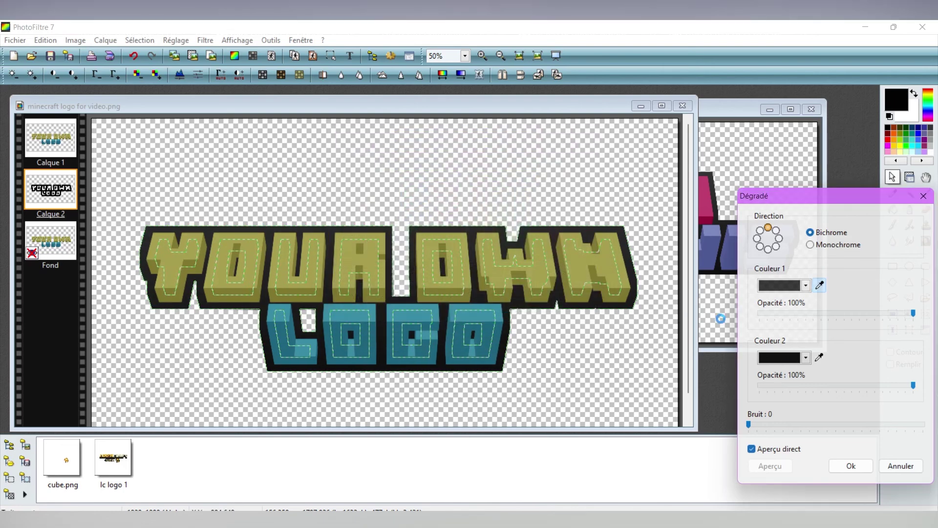
pyautogui.click(781, 281)
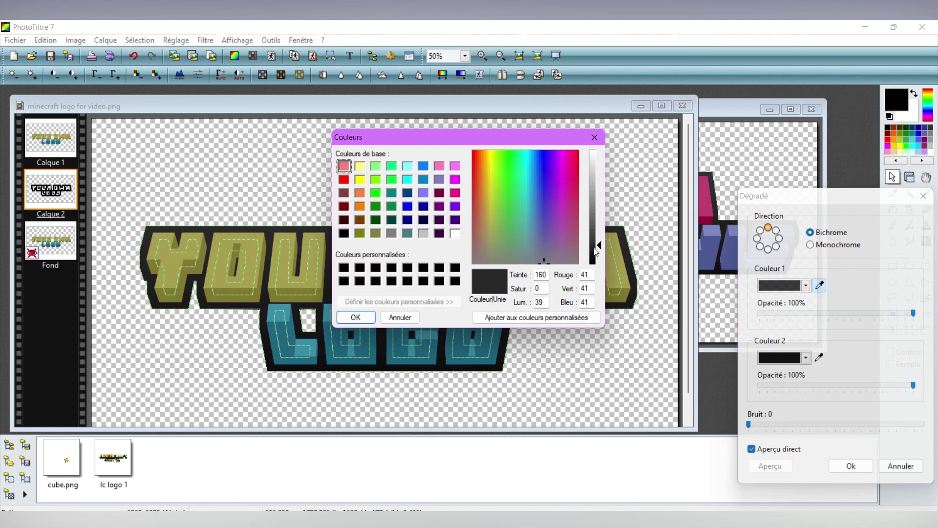
pyautogui.click(359, 317)
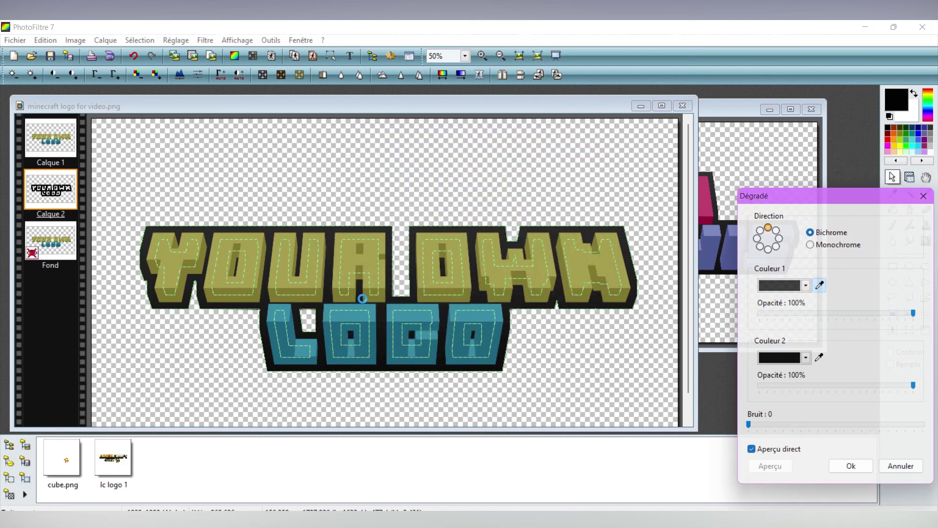
pyautogui.click(850, 466)
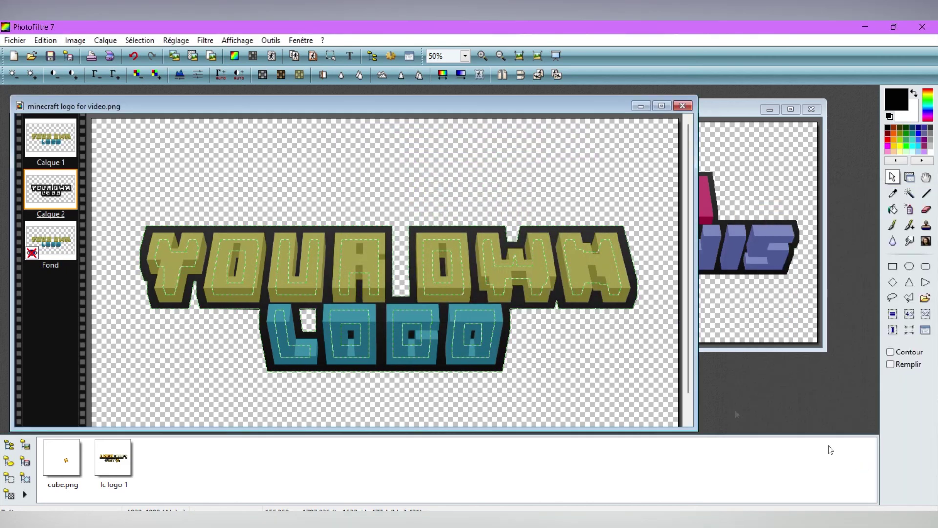
# - Choose the brush with a light grey colour and the smallest tip
pyautogui.keyDown('ctrl'); pyautogui.scroll(-1, 517, 319); pyautogui.keyUp('ctrl')
pyautogui.keyDown('ctrl'); pyautogui.scroll(-1, 394, 260); pyautogui.keyUp('ctrl')
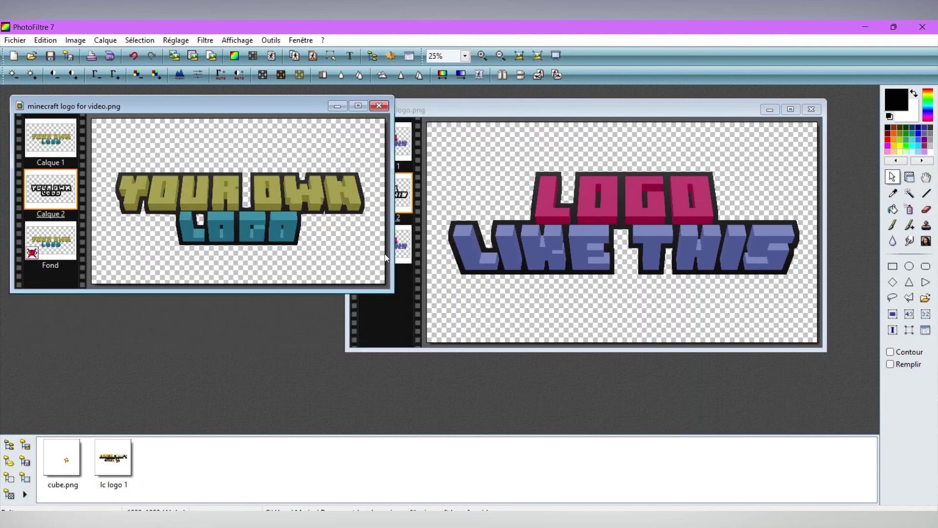
pyautogui.keyDown('ctrl'); pyautogui.scroll(1, 363, 237); pyautogui.keyUp('ctrl')
pyautogui.keyDown('ctrl'); pyautogui.scroll(1, 381, 254); pyautogui.keyUp('ctrl')
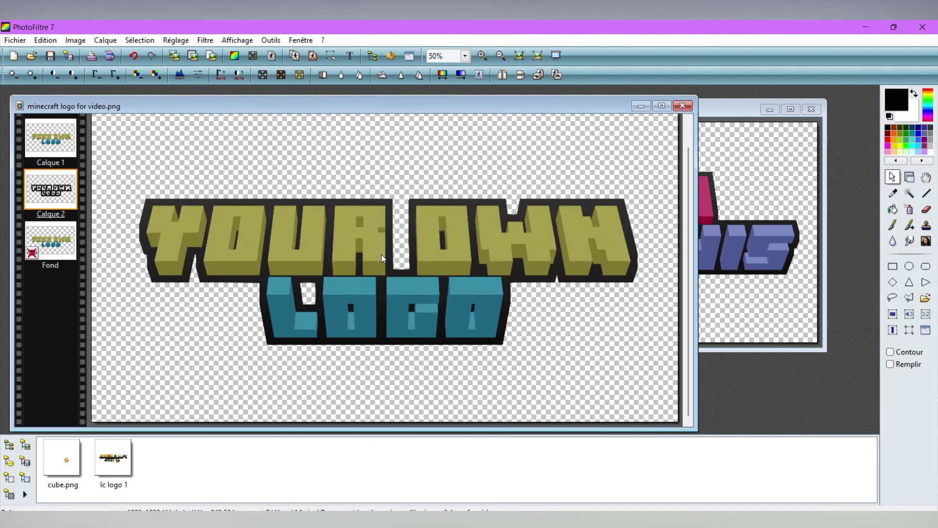
pyautogui.keyDown('ctrl'); pyautogui.scroll(-2, 386, 256); pyautogui.keyUp('ctrl')
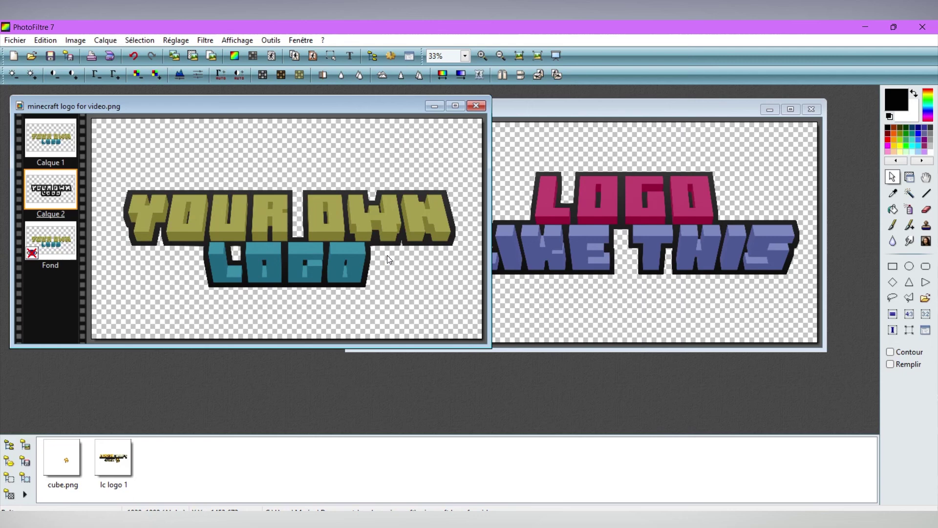
pyautogui.scroll(1, 387, 255)
pyautogui.click(893, 225)
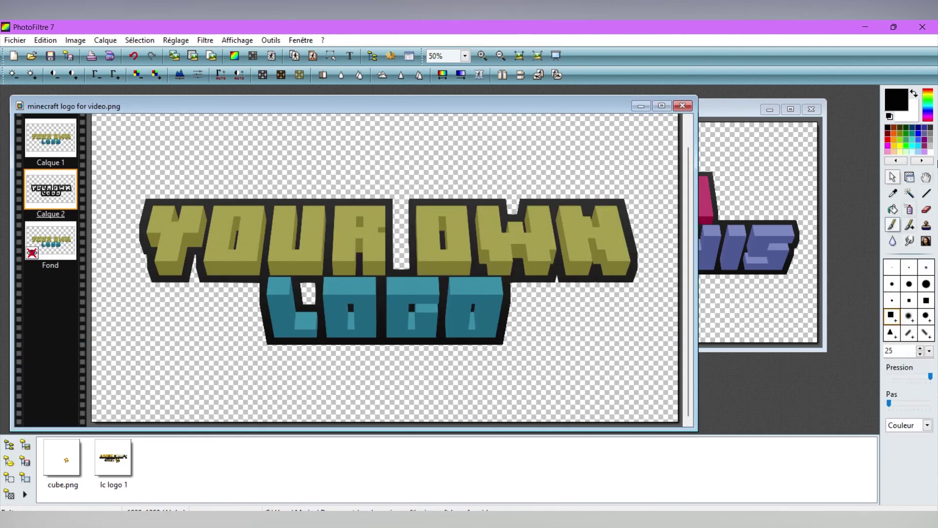
pyautogui.click(930, 146)
pyautogui.click(892, 268)
pyautogui.scroll(4, 392, 278)
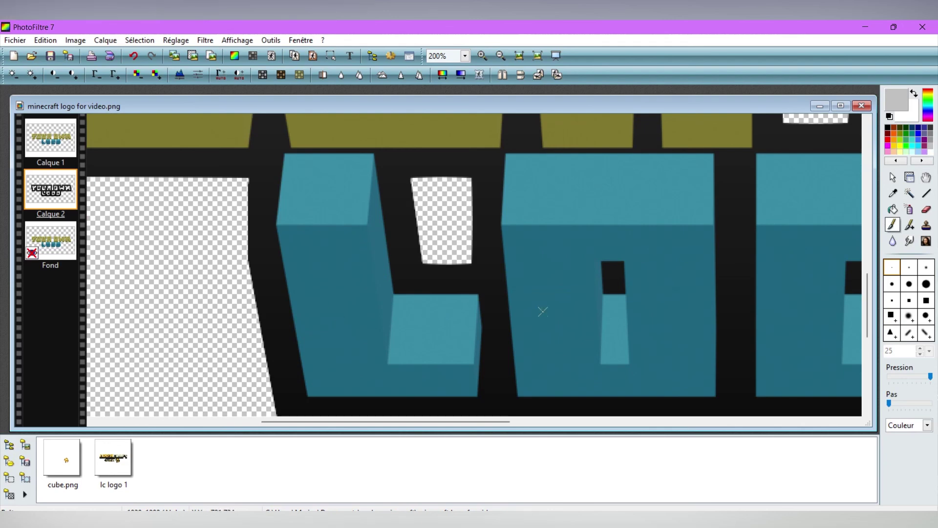
# - Make Calque 1 active and save minecraft logo for video.png, confirming the layered save
pyautogui.click(58, 140)
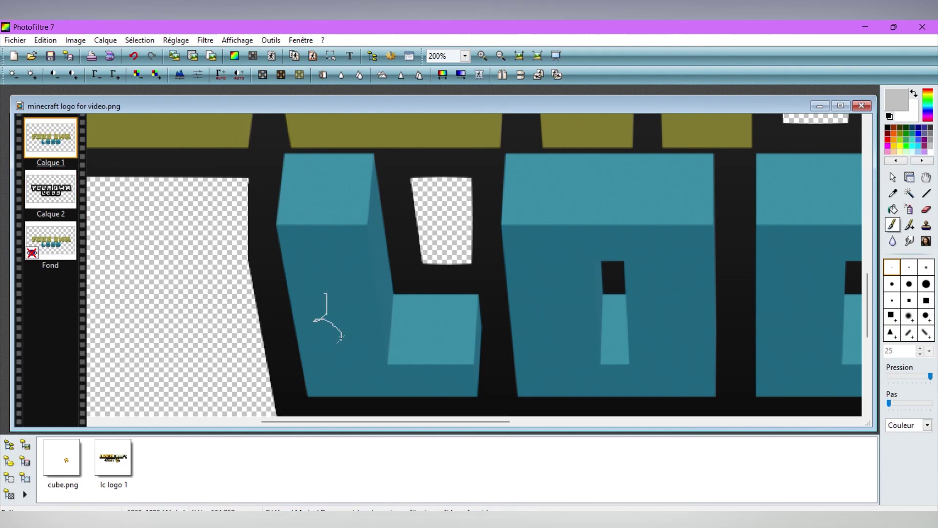
pyautogui.scroll(-4, 345, 286)
pyautogui.scroll(-2, 279, 316)
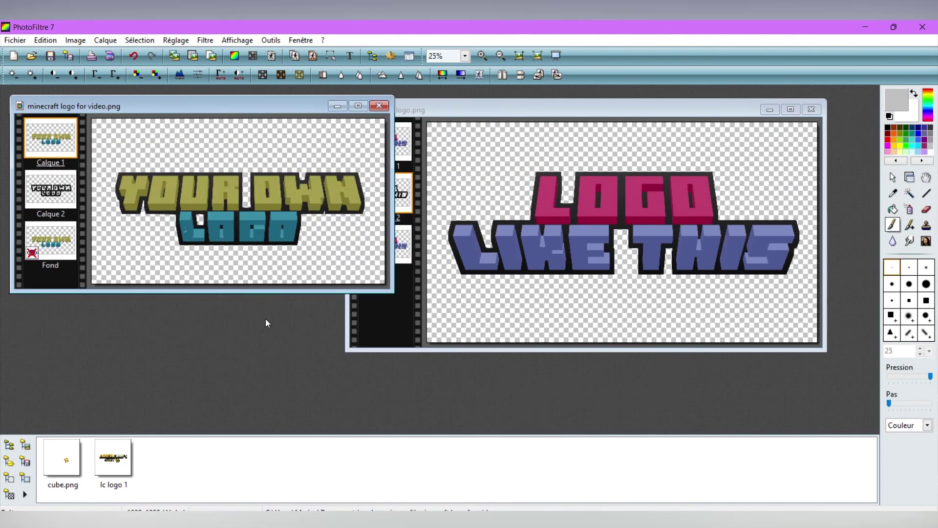
pyautogui.scroll(1, 264, 318)
pyautogui.rightClick(283, 110)
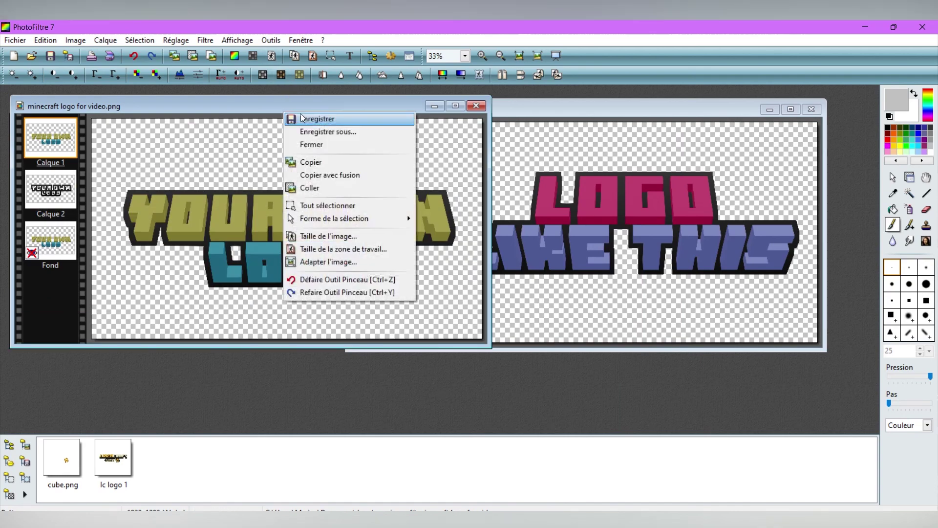
pyautogui.click(313, 117)
pyautogui.click(490, 311)
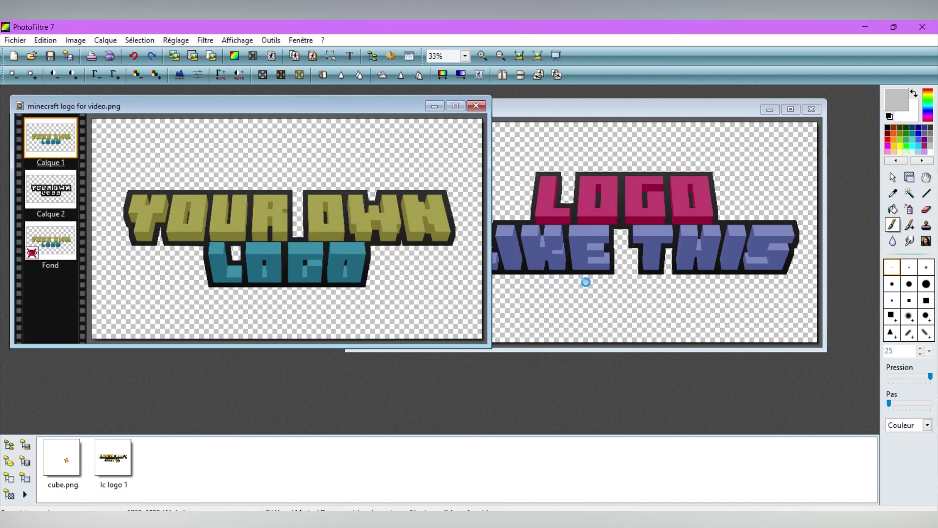